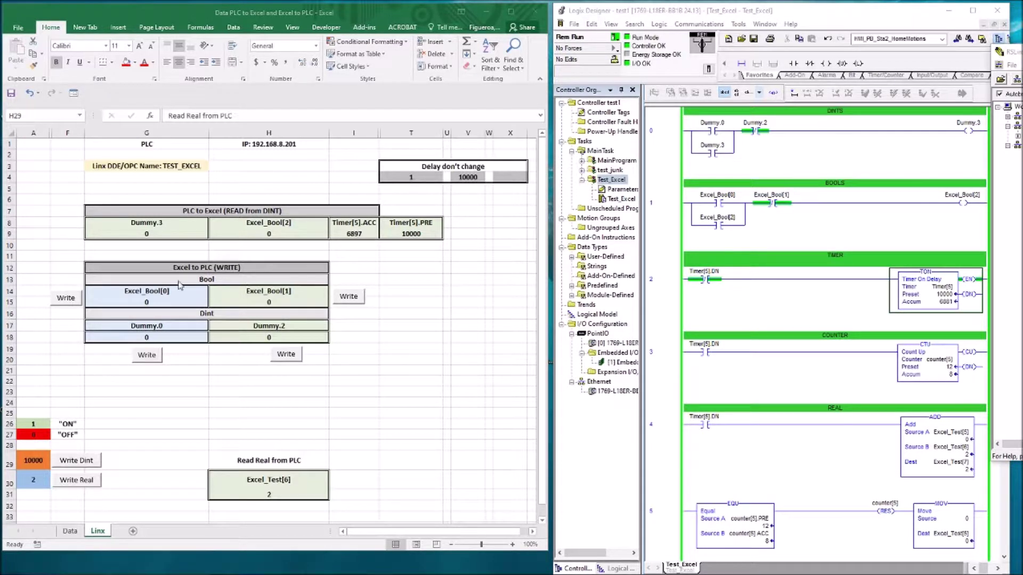
# Write the Excel_Bool[0] and Excel_Bool[1] values to the PLC
pyautogui.click(66, 299)
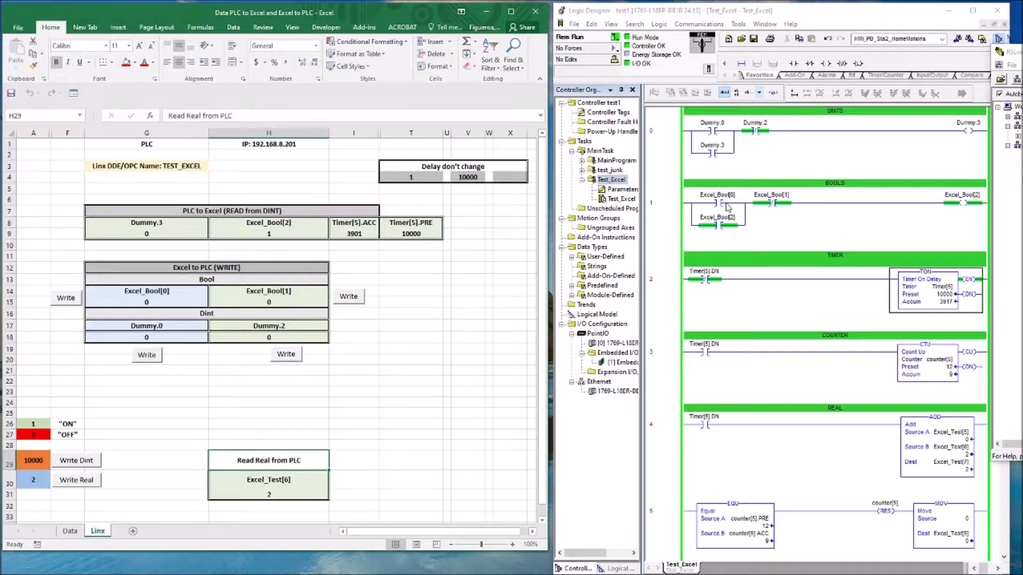
pyautogui.click(349, 297)
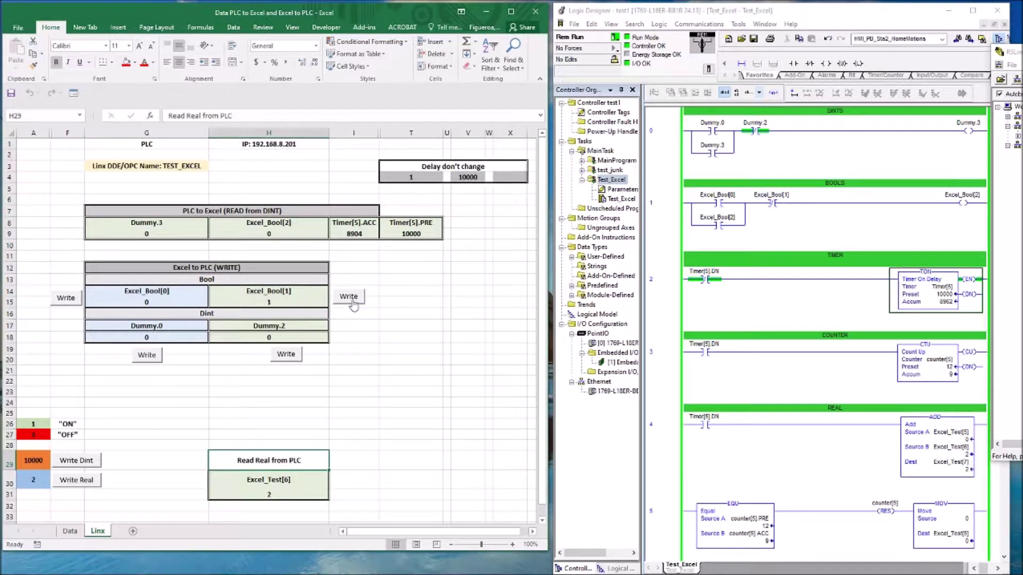
pyautogui.click(349, 297)
# Send Dummy.0 and toggle Dummy.2 repeatedly, watching the Dummy.3 coil respond in the ladder
pyautogui.click(147, 355)
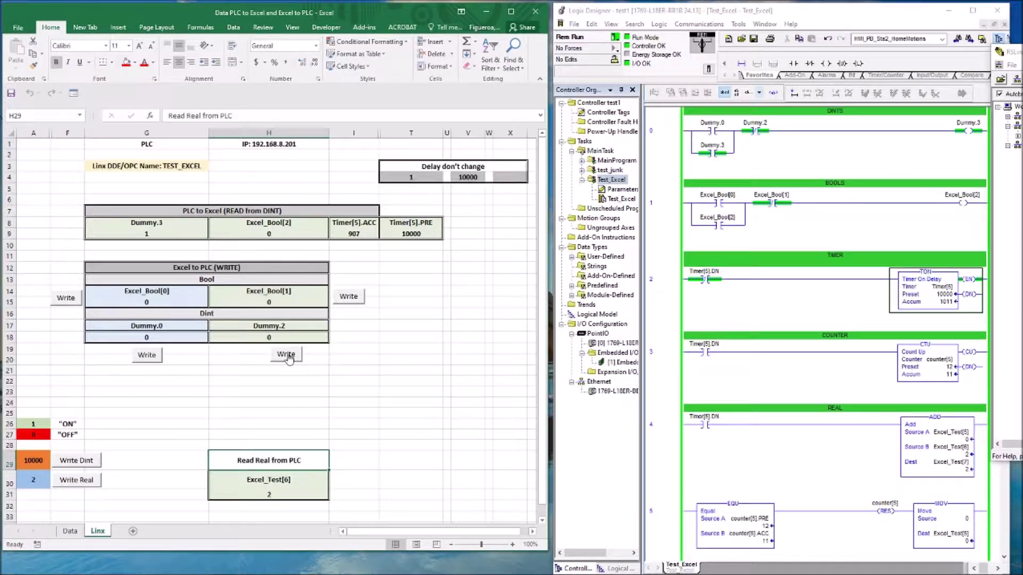
pyautogui.click(981, 132)
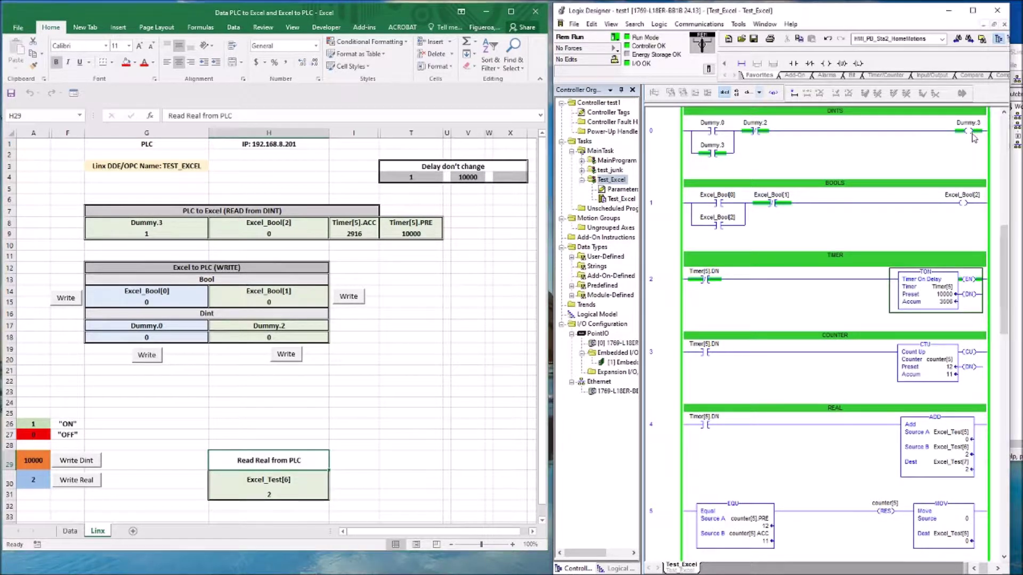
pyautogui.click(286, 360)
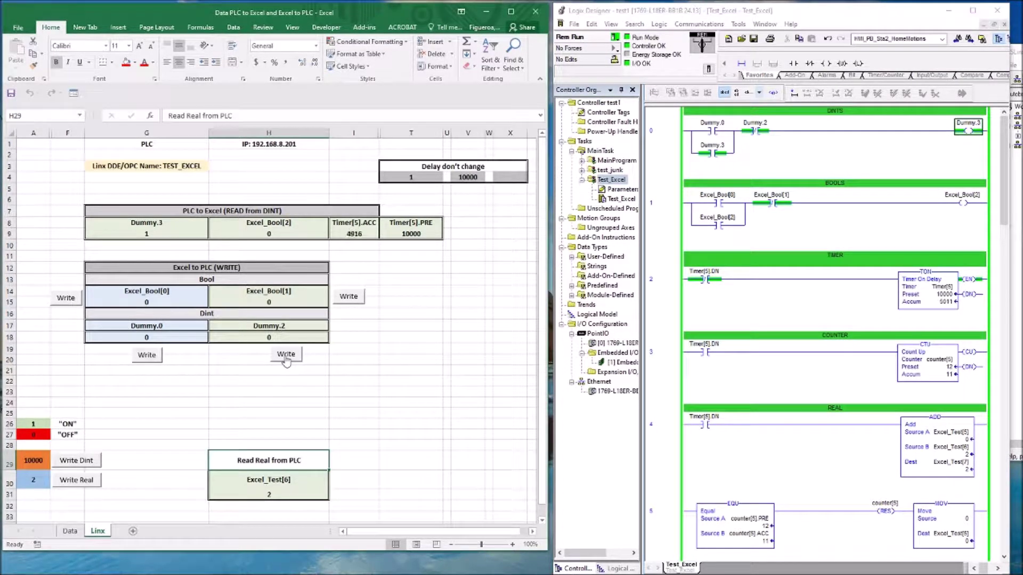
pyautogui.click(286, 360)
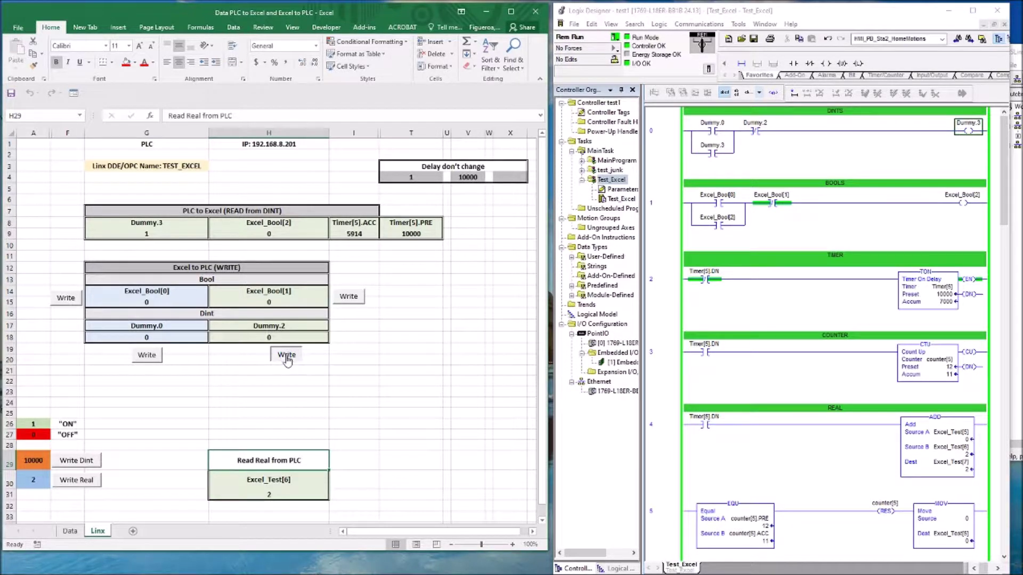
pyautogui.click(286, 360)
pyautogui.click(286, 355)
pyautogui.click(286, 354)
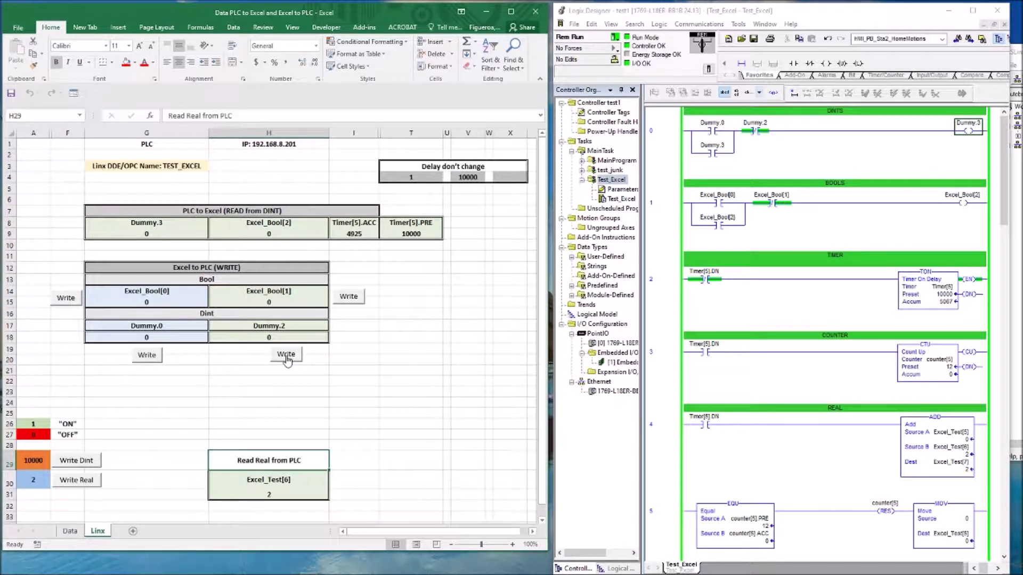
# Enter 20000 in A29 and write it to Timer[5].PRE with Write Dint
pyautogui.click(34, 463)
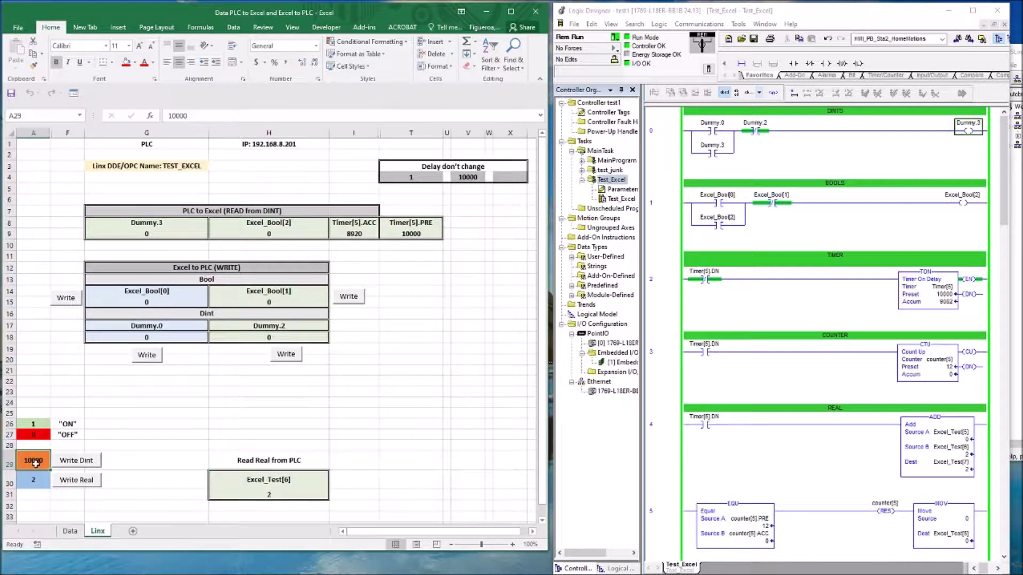
pyautogui.write('2')
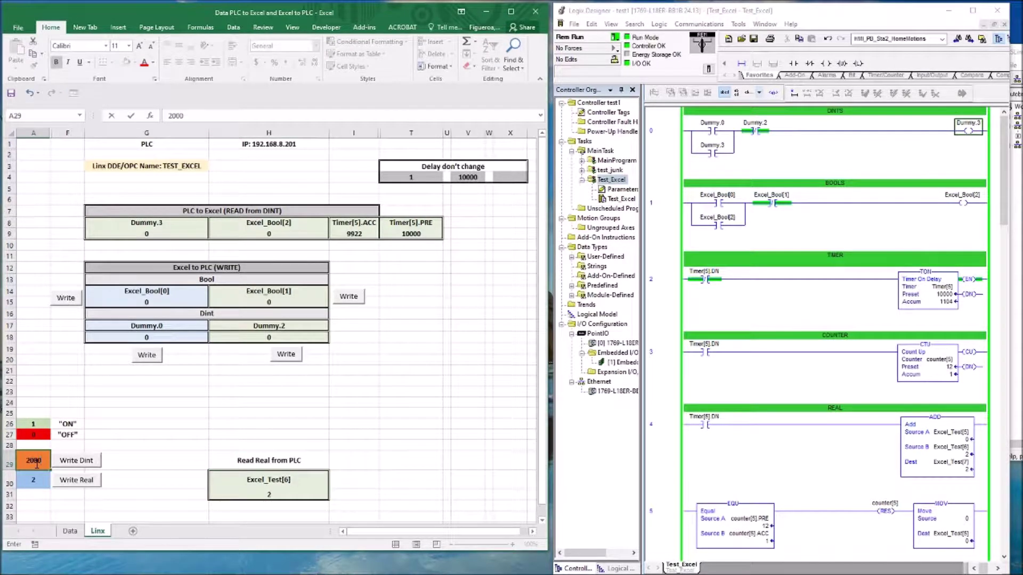
pyautogui.write('0')
pyautogui.click(147, 435)
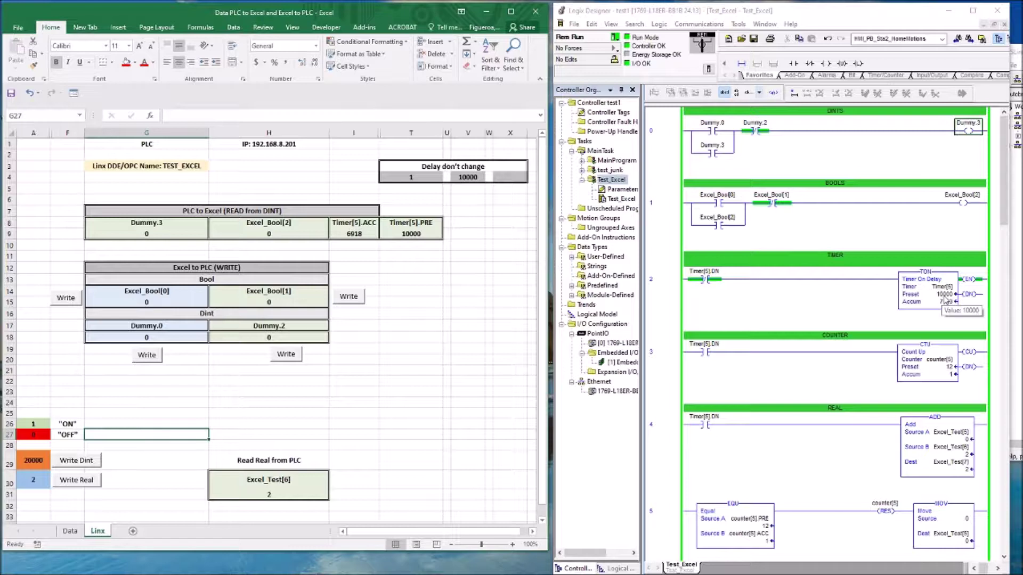
pyautogui.click(87, 464)
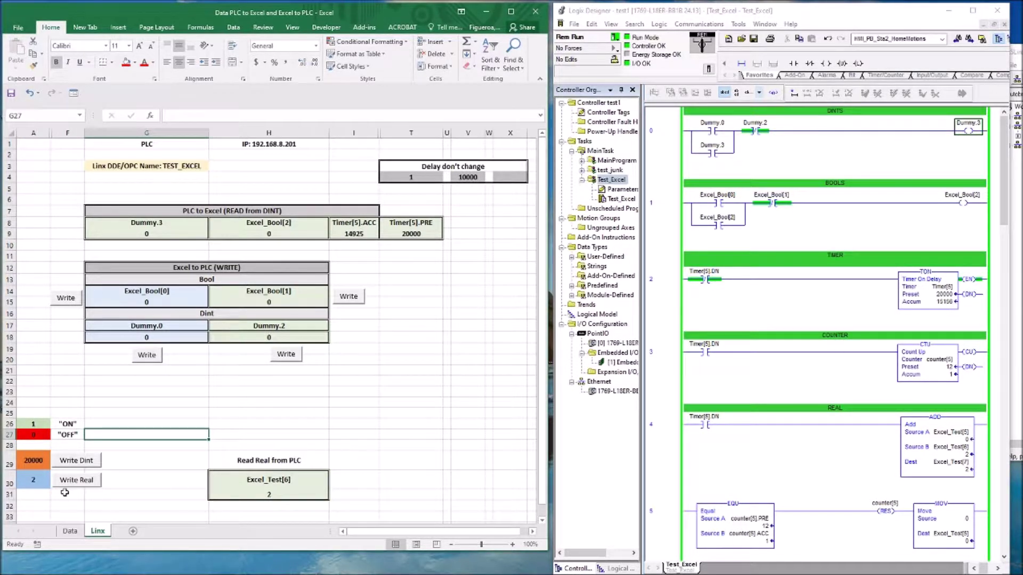
# Enter 1 as the real value in A30 and check the ADD instruction's Source B
pyautogui.click(33, 484)
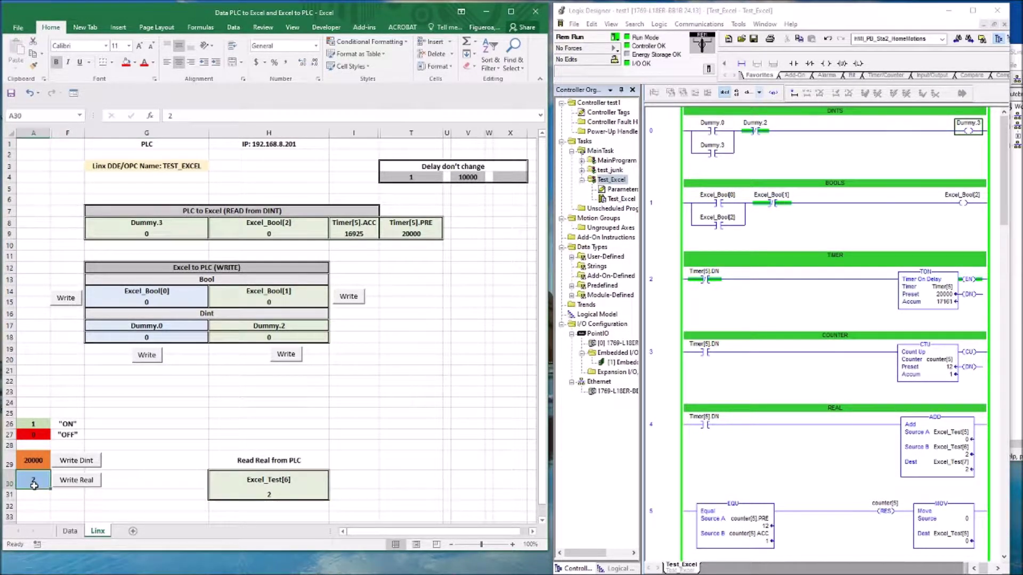
pyautogui.write('1')
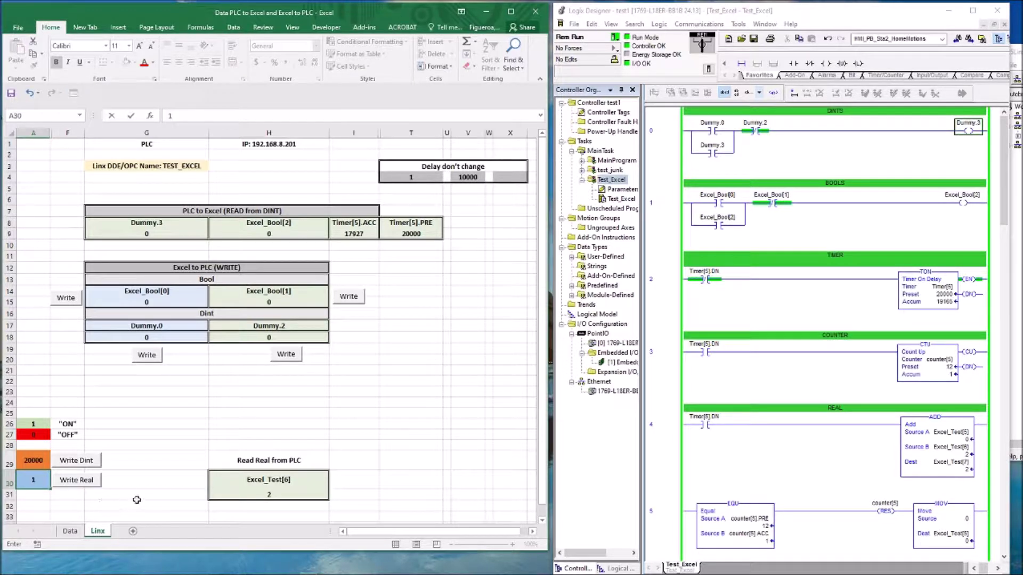
pyautogui.click(137, 494)
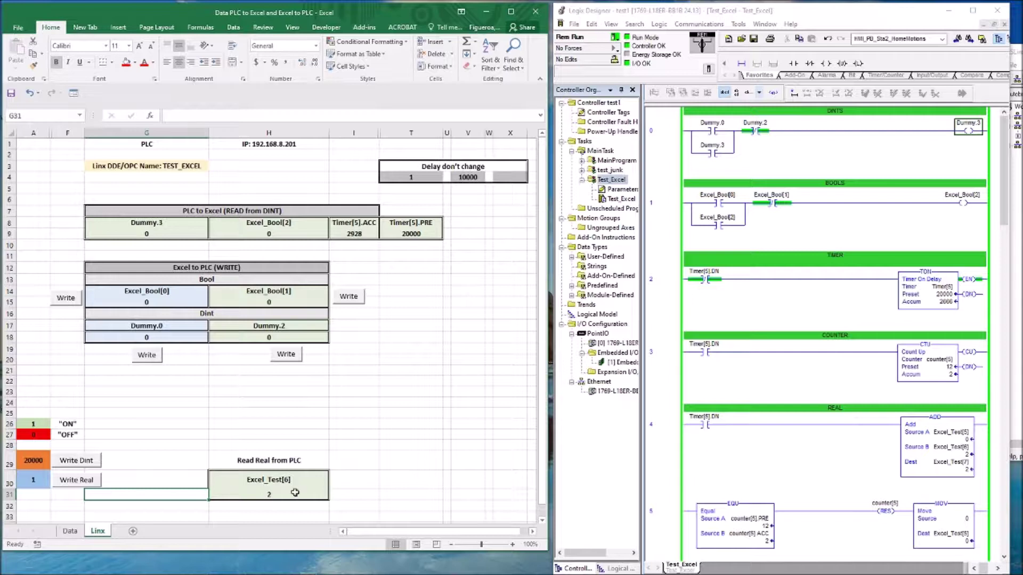
pyautogui.click(955, 454)
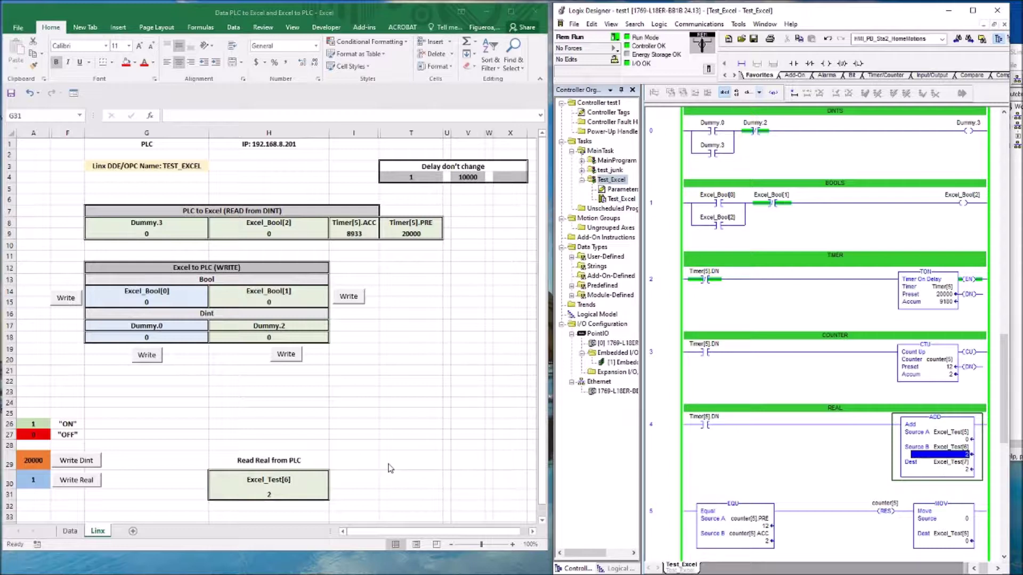
# Write 1 to Excel_Test[6] and send Dummy.0 twice, switching Dummy.3 on then off
pyautogui.click(82, 483)
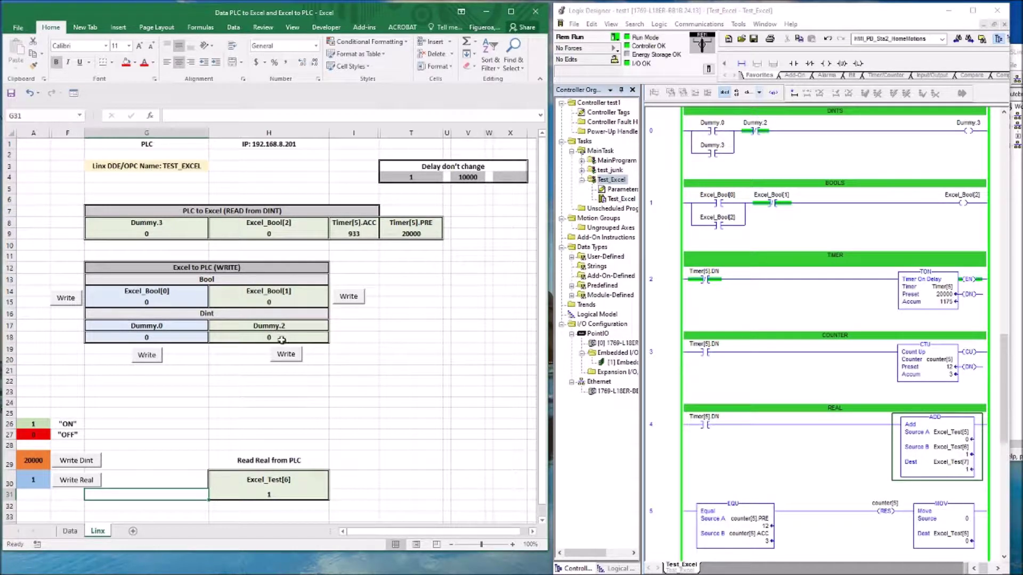
pyautogui.click(147, 356)
pyautogui.click(293, 329)
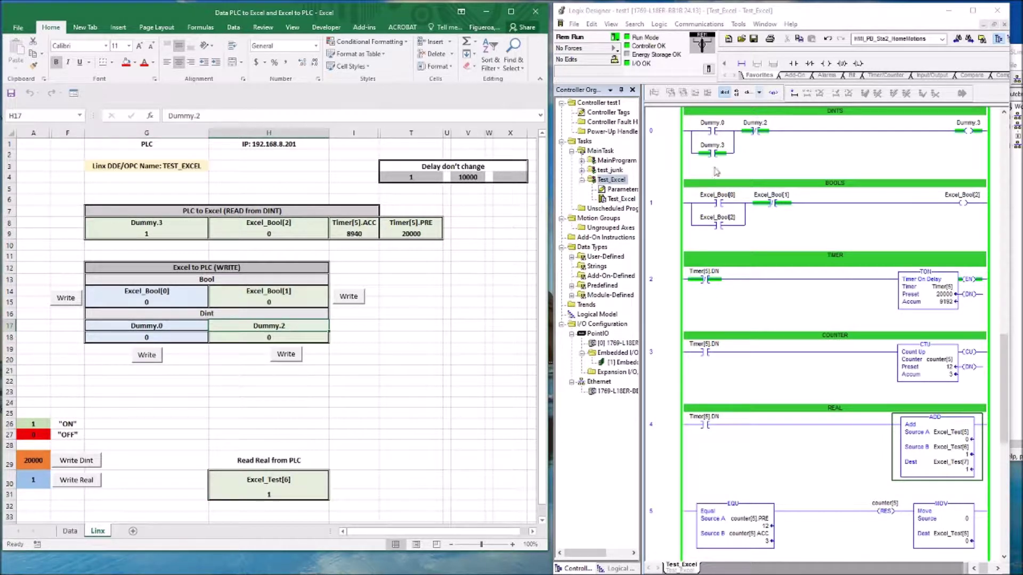
pyautogui.click(761, 126)
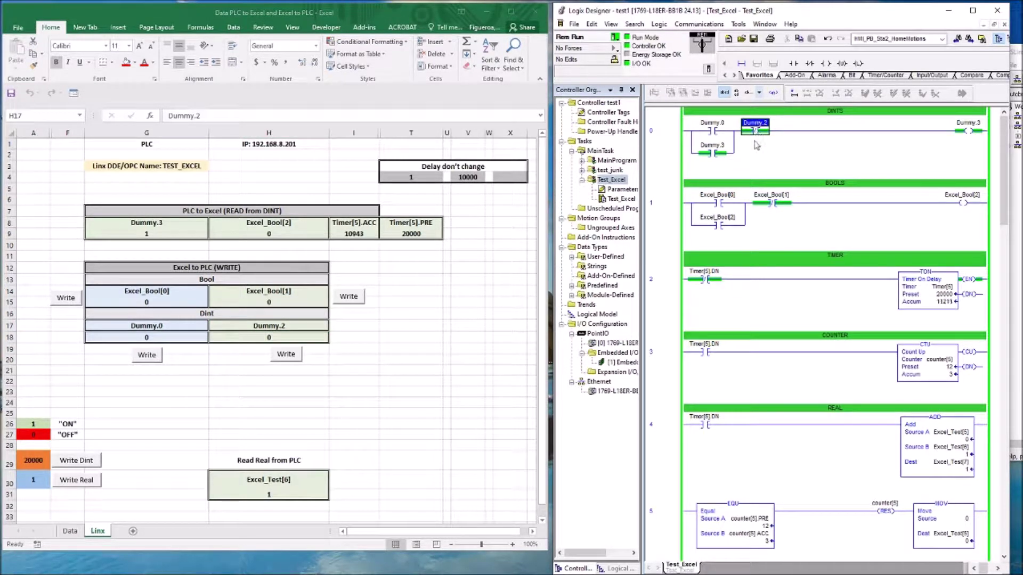
pyautogui.click(288, 356)
pyautogui.click(288, 357)
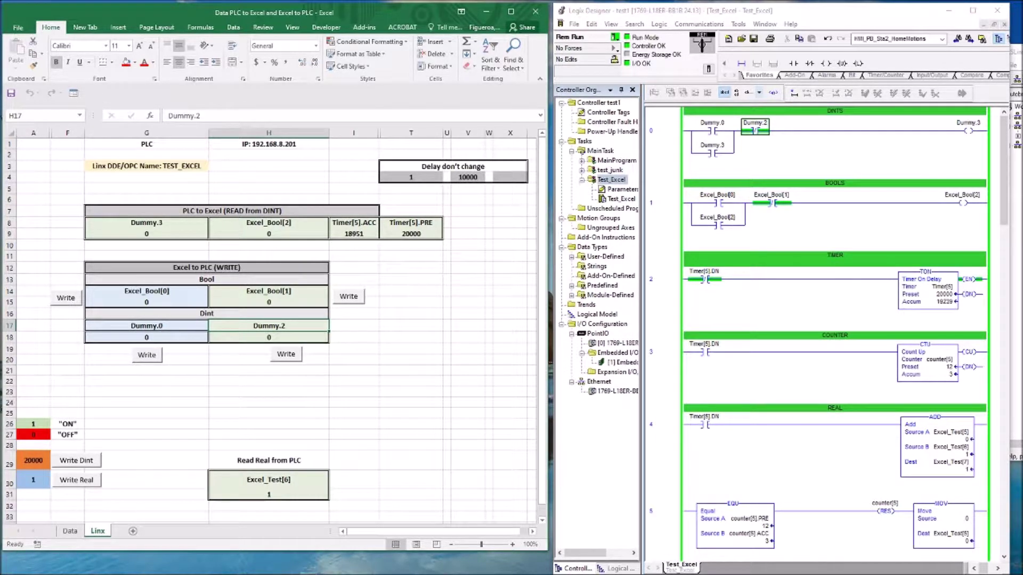
pyautogui.hotkey('alt', 'F11')
# Move the VBA editor over Excel and highlight the Write_Bool_Excel_1 and Write_To_Timer_5_PRE procedures
pyautogui.moveTo(1001, 16)
pyautogui.mouseDown()
pyautogui.moveTo(490, 47)
pyautogui.moveTo(747, 18)
pyautogui.mouseUp()
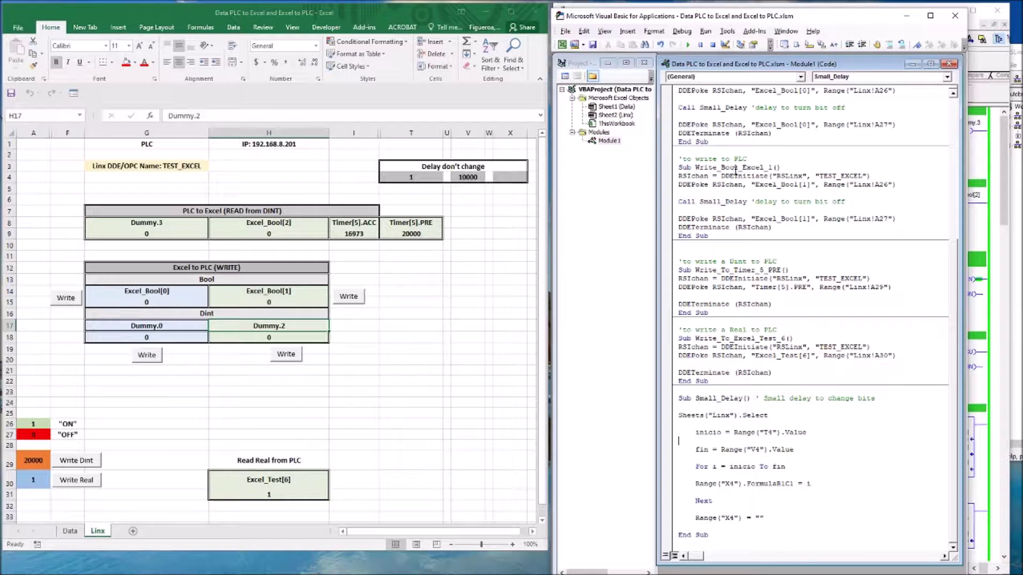
pyautogui.moveTo(699, 168); pyautogui.dragTo(771, 168)
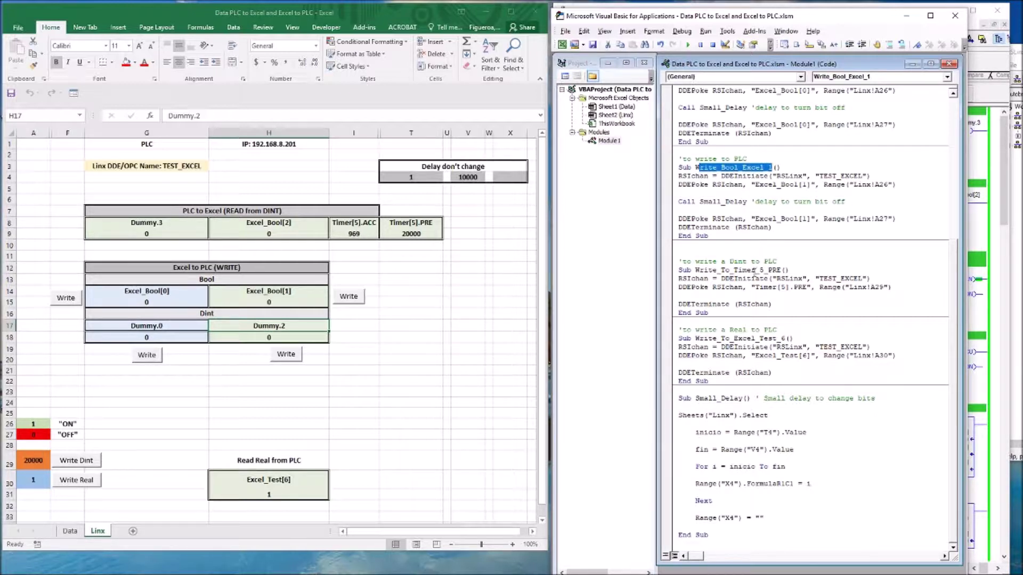
pyautogui.moveTo(790, 270); pyautogui.dragTo(704, 272)
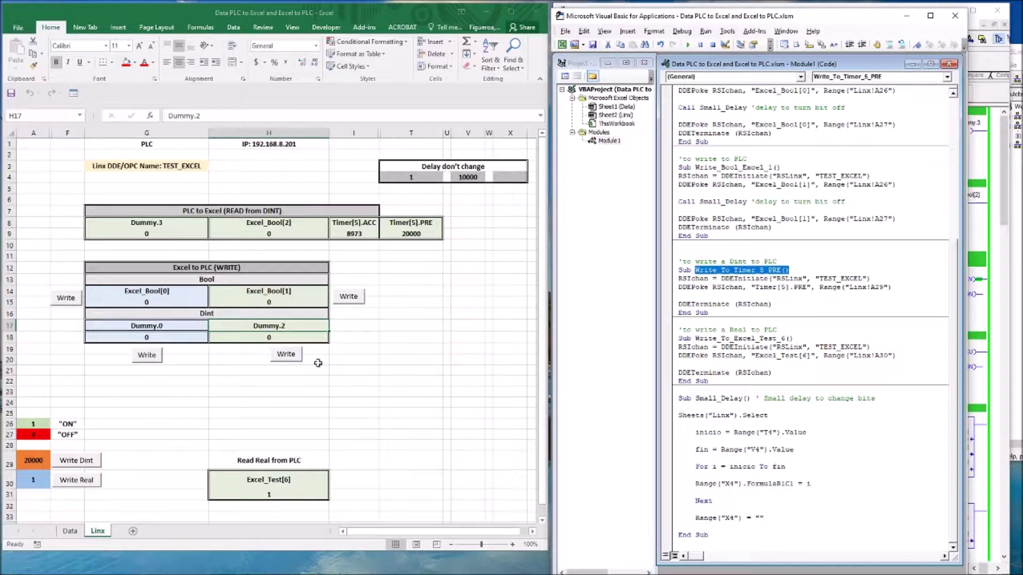
pyautogui.click(416, 235)
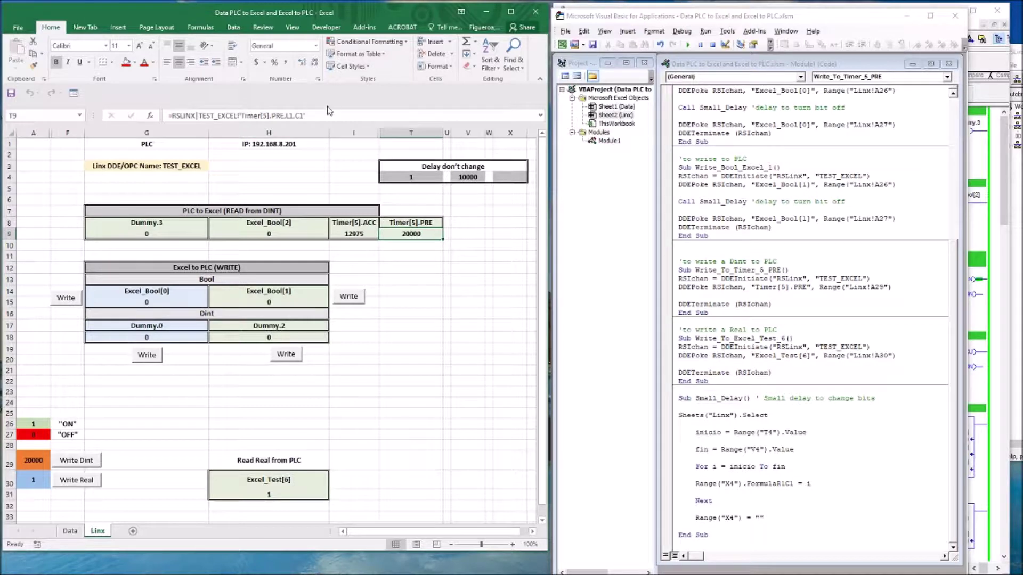
# Review the link formulas for Timer[5].ACC, Excel_Bool[2], Dummy.3 and the Bool/Dummy write cells
pyautogui.click(352, 236)
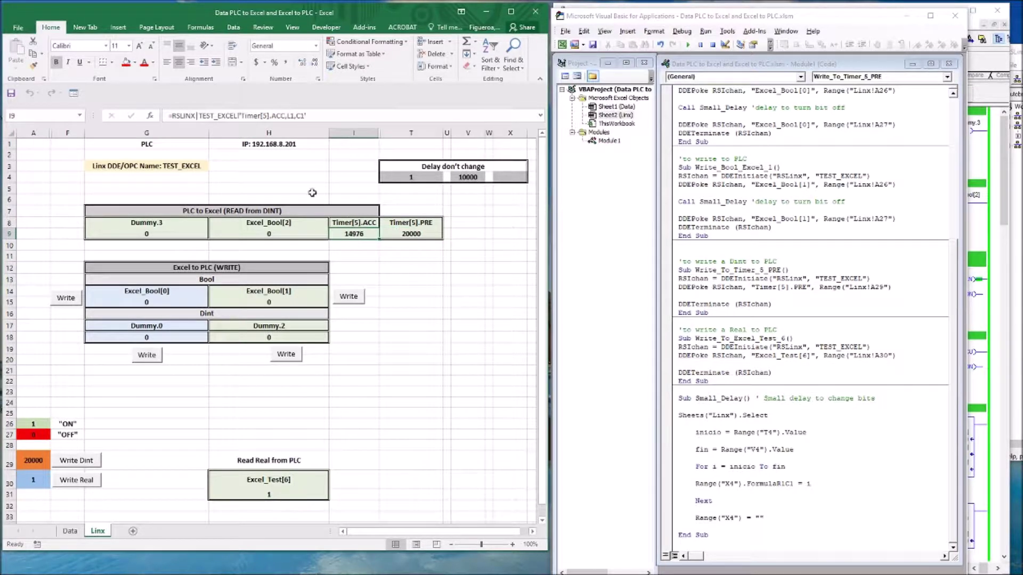
pyautogui.click(256, 236)
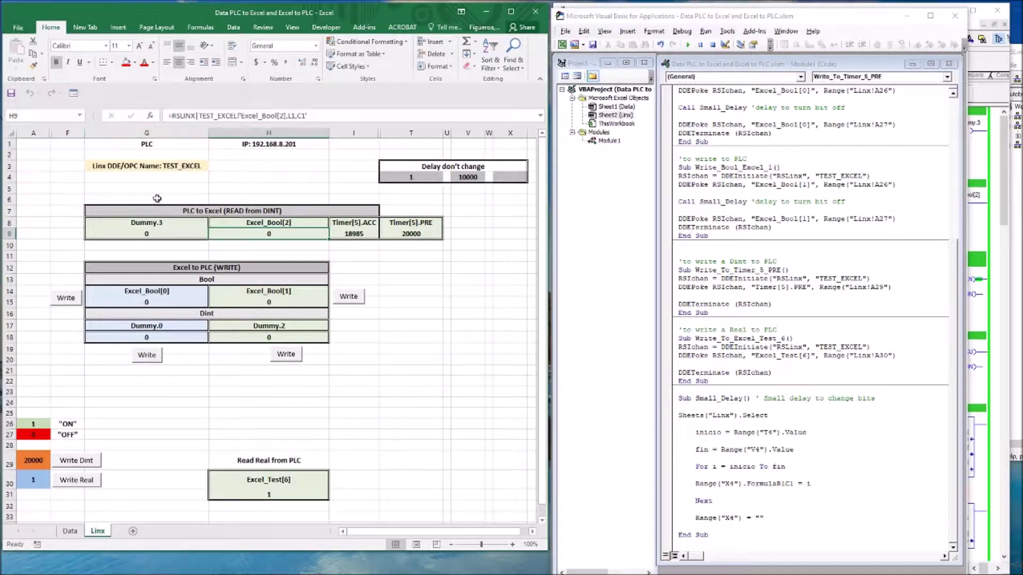
pyautogui.click(147, 234)
pyautogui.click(144, 304)
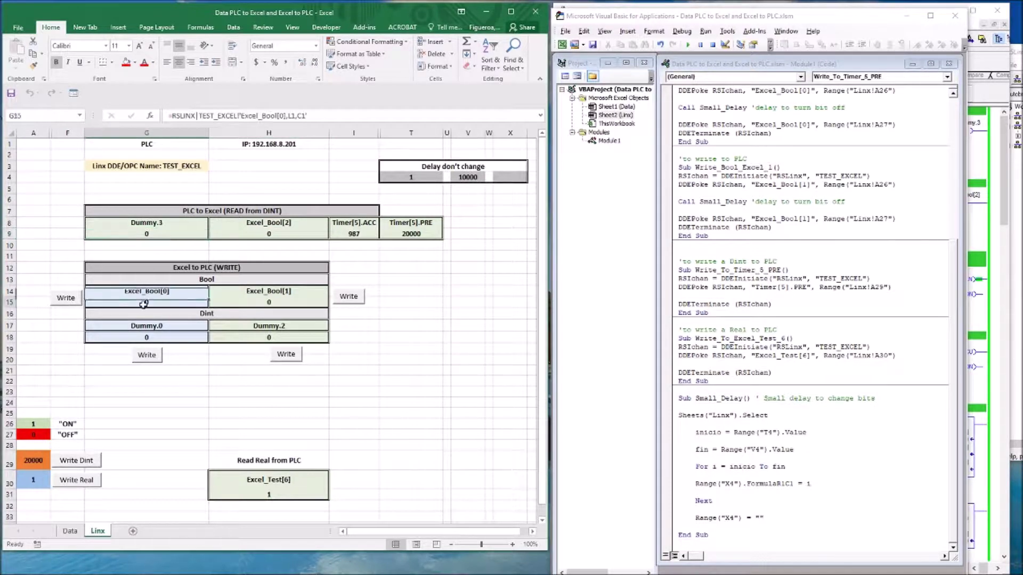
pyautogui.click(260, 302)
pyautogui.click(171, 339)
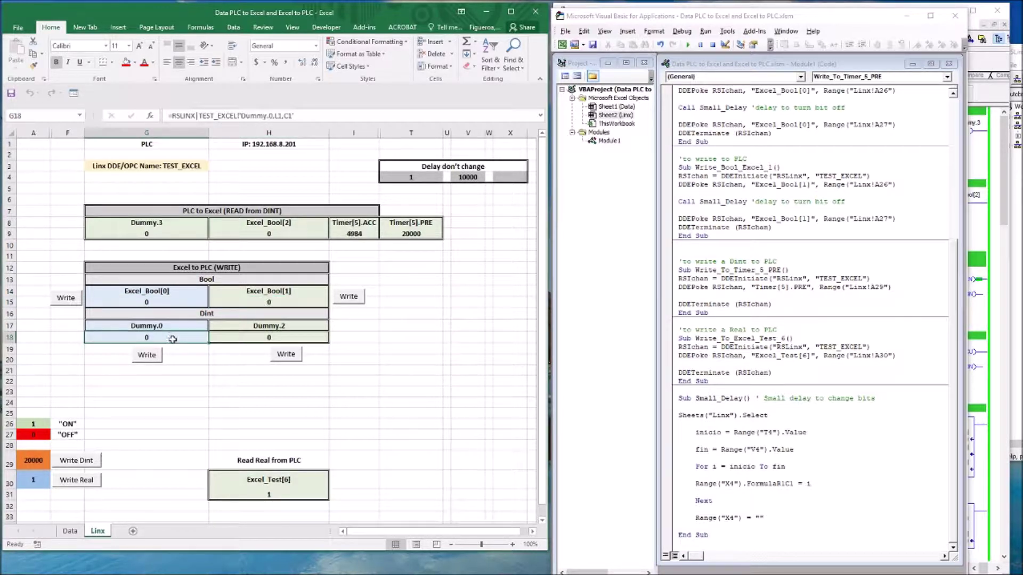
pyautogui.click(276, 336)
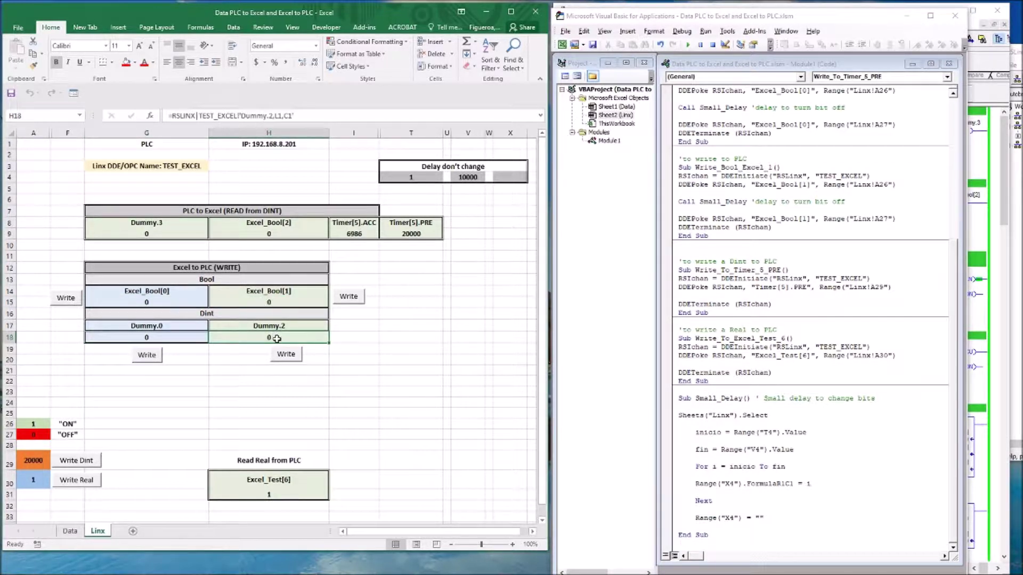
# Check the Excel_Test[6] formula and Write_To_Excel_Test_6 code, then place RSLinx Gateway beside the workbook
pyautogui.click(277, 498)
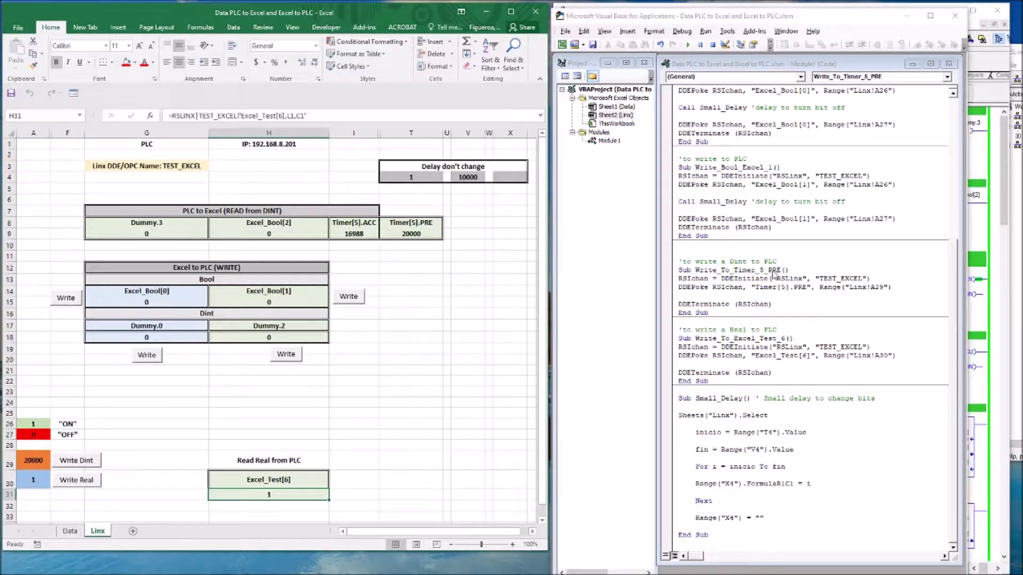
pyautogui.moveTo(680, 331); pyautogui.dragTo(768, 380)
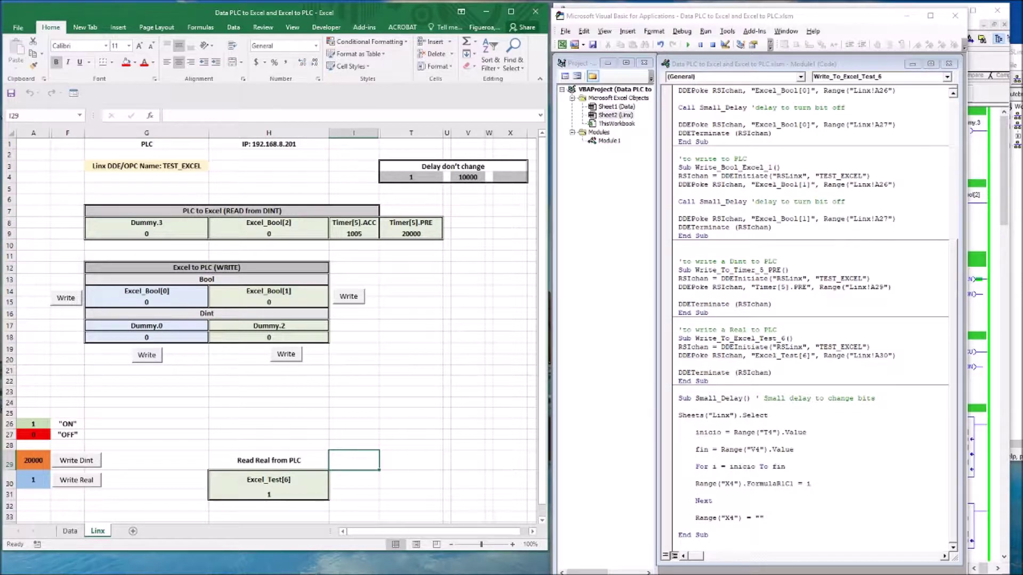
pyautogui.moveTo(472, 82)
pyautogui.mouseDown()
pyautogui.moveTo(620, 94)
pyautogui.moveTo(551, 142)
pyautogui.mouseUp()
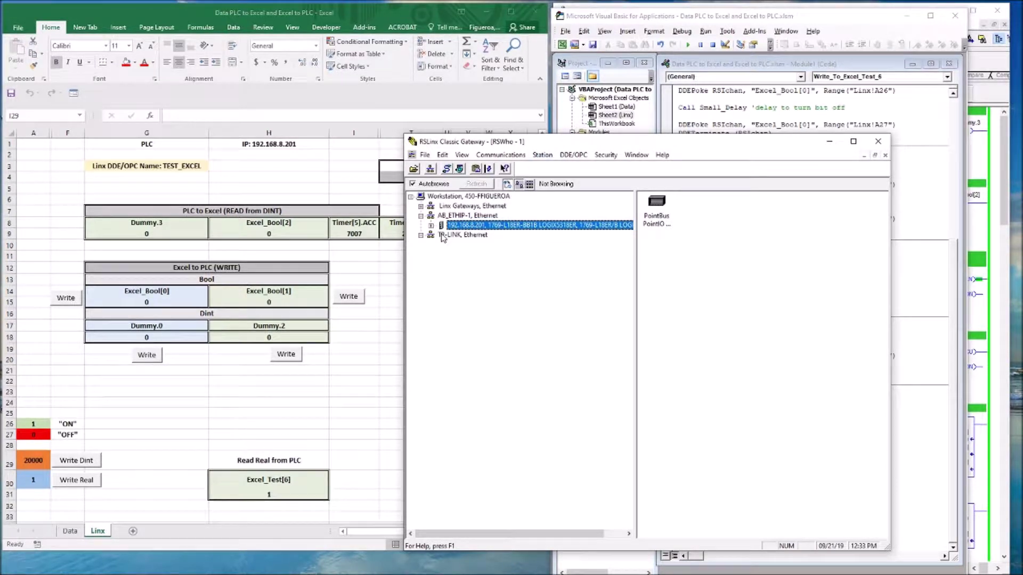
# Confirm in Topic Configuration that TEST_EXCEL's data source is the test1 controller, then minimize RSLinx
pyautogui.click(573, 155)
pyautogui.click(582, 169)
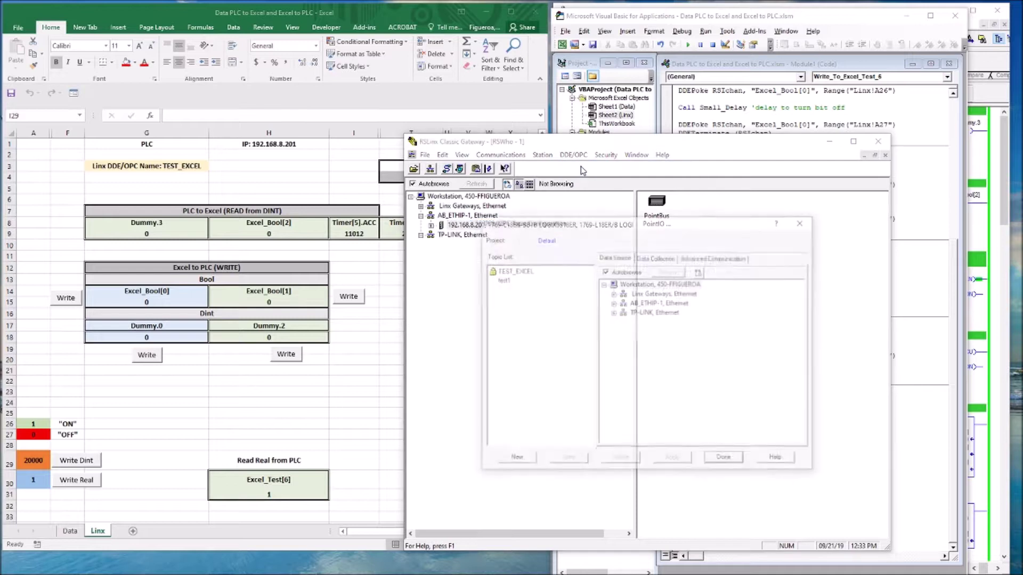
pyautogui.click(504, 271)
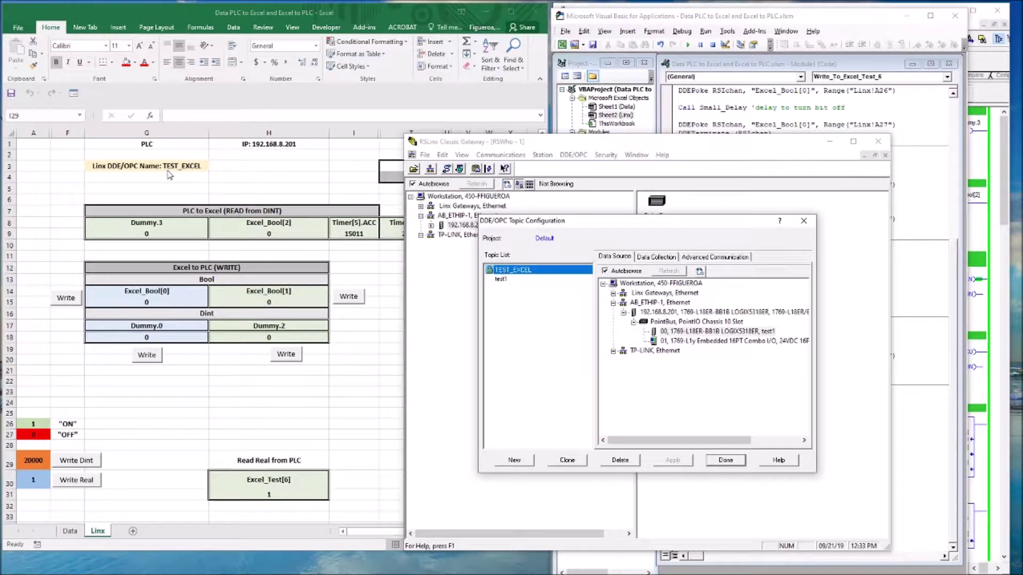
pyautogui.click(585, 148)
pyautogui.click(665, 331)
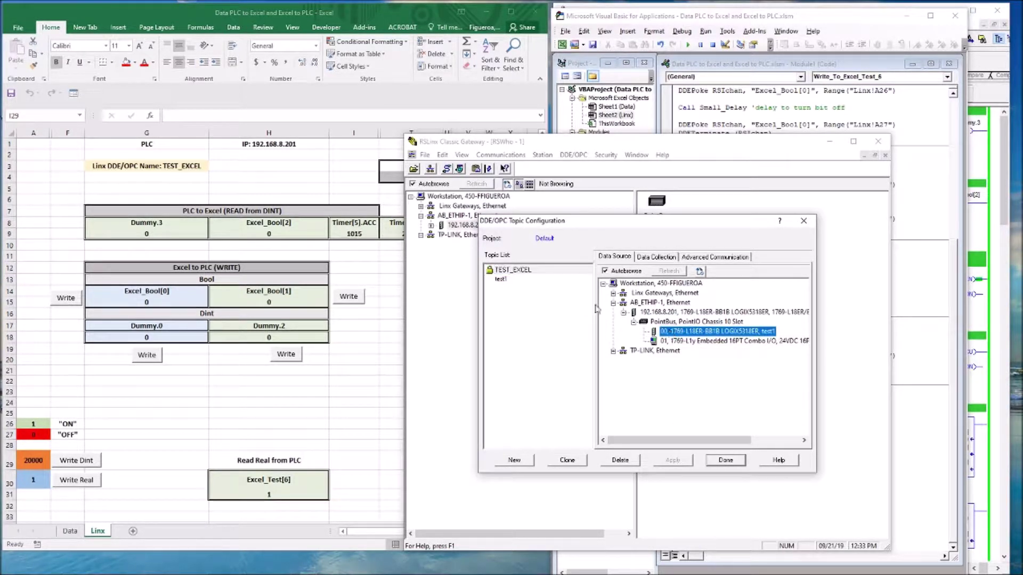
pyautogui.click(518, 273)
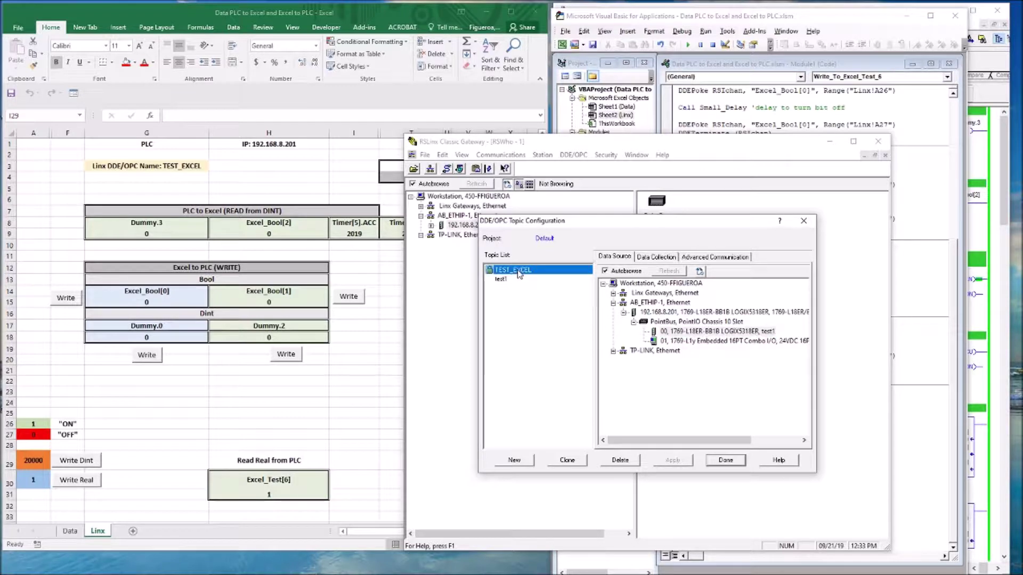
pyautogui.click(681, 332)
pyautogui.click(724, 460)
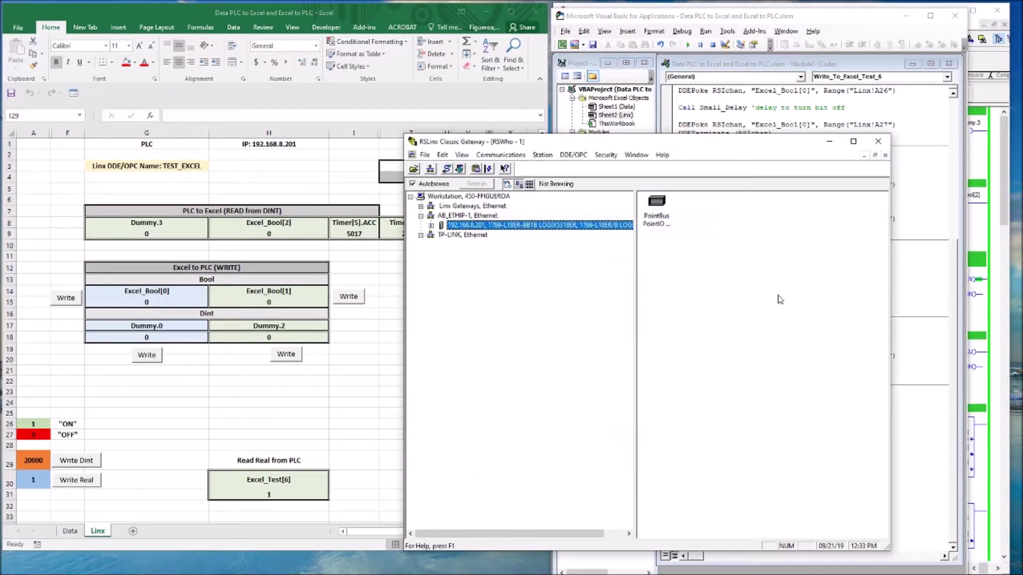
pyautogui.click(829, 141)
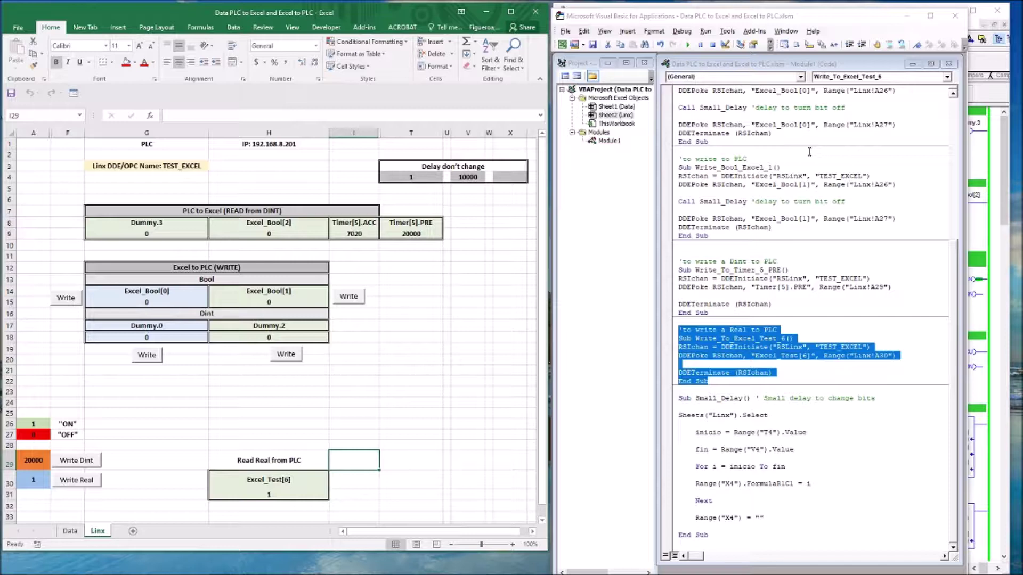
# Highlight the TEST_EXCEL topic name in Write_Bool_Excel_1's DDEInitiate line
pyautogui.click(783, 192)
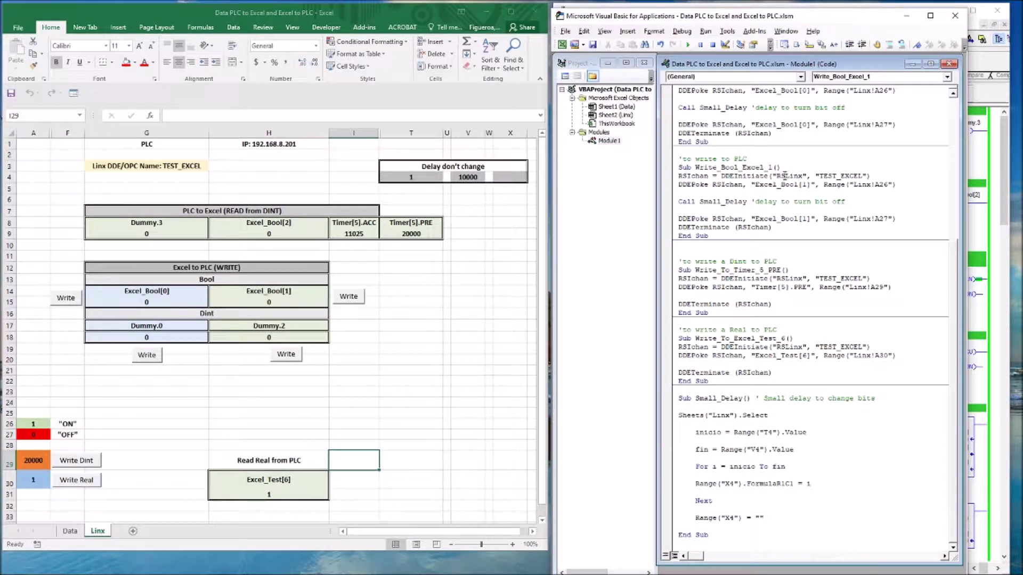
pyautogui.moveTo(820, 178); pyautogui.dragTo(856, 178)
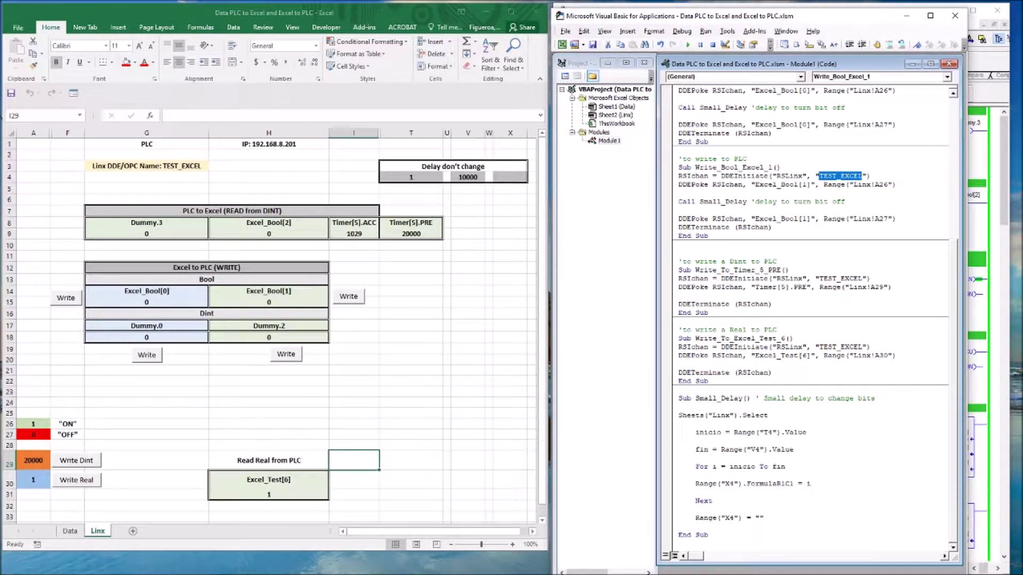
pyautogui.click(573, 155)
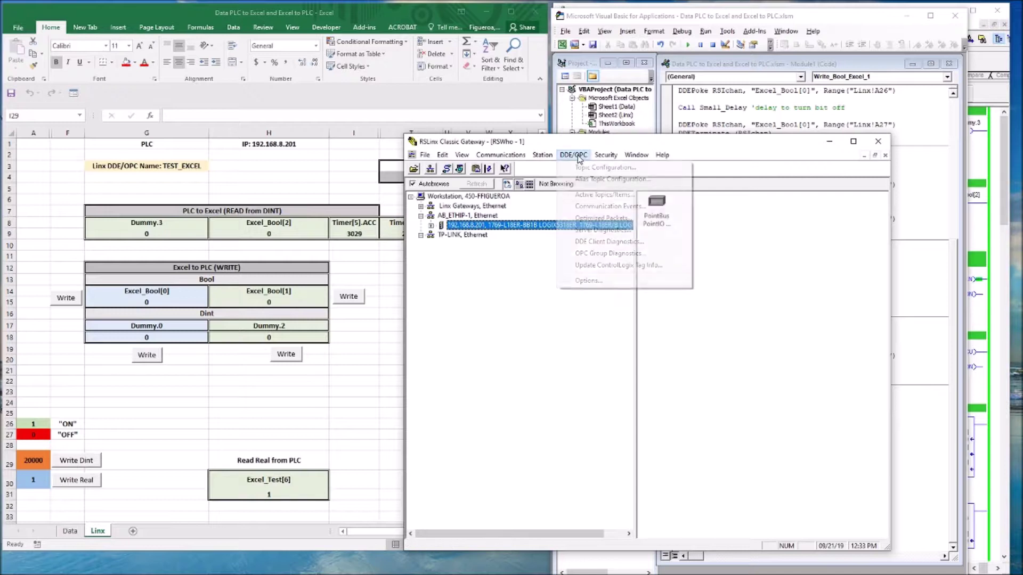
# Recheck the TEST_EXCEL topic's data source and move RSLinx up-left to uncover the code
pyautogui.click(602, 167)
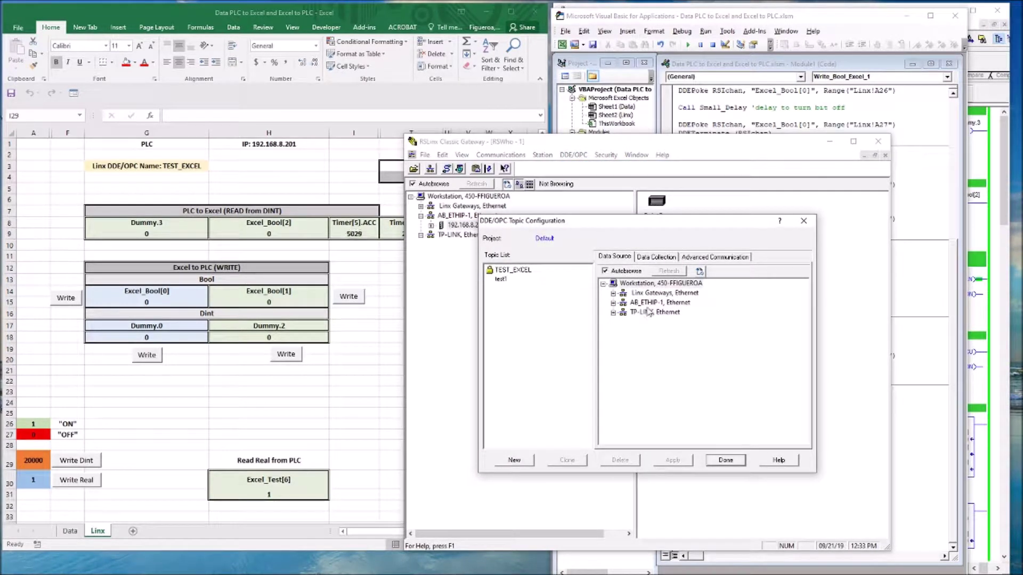
pyautogui.click(521, 276)
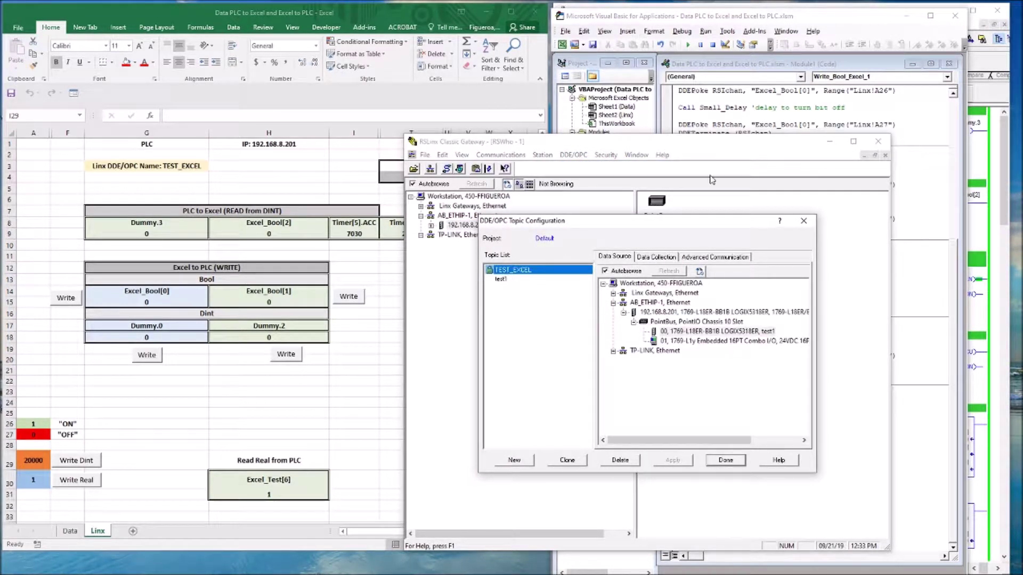
pyautogui.click(742, 461)
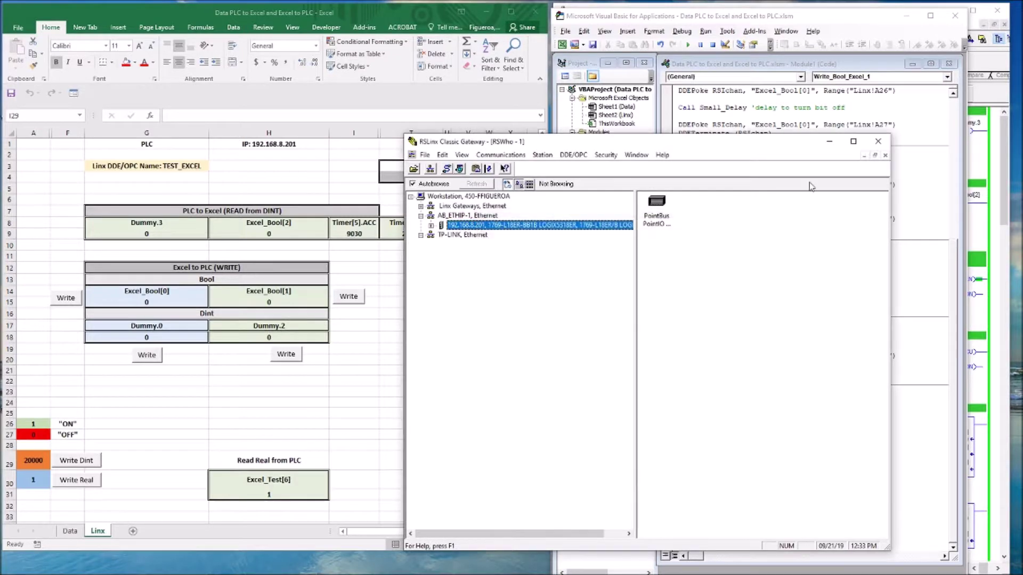
pyautogui.moveTo(799, 153); pyautogui.dragTo(527, 73)
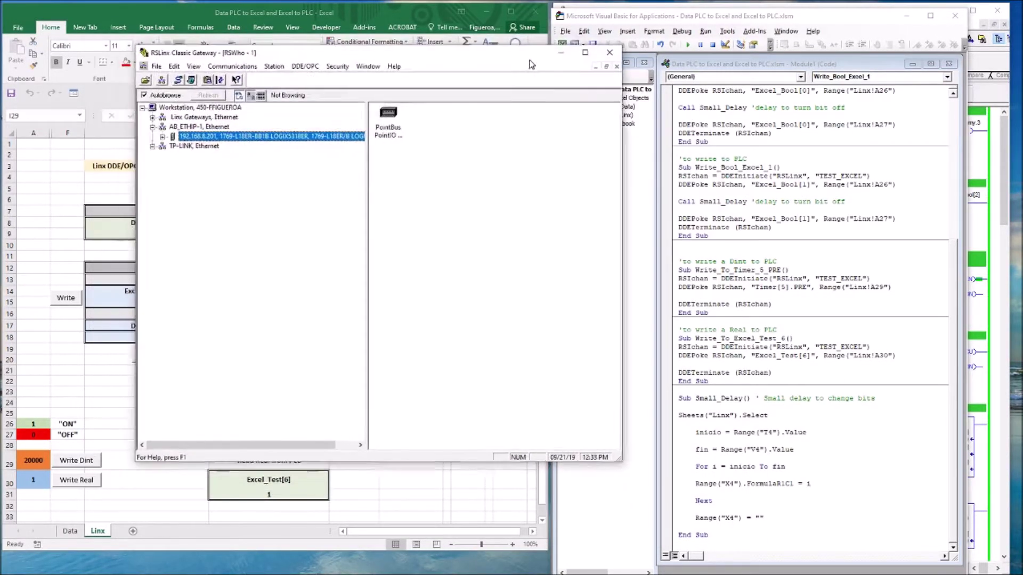
# Compare TEST_EXCEL in Topic Configuration with the topic in the Write_To_Timer_5_PRE code, then minimize RSLinx
pyautogui.click(302, 74)
pyautogui.click(309, 87)
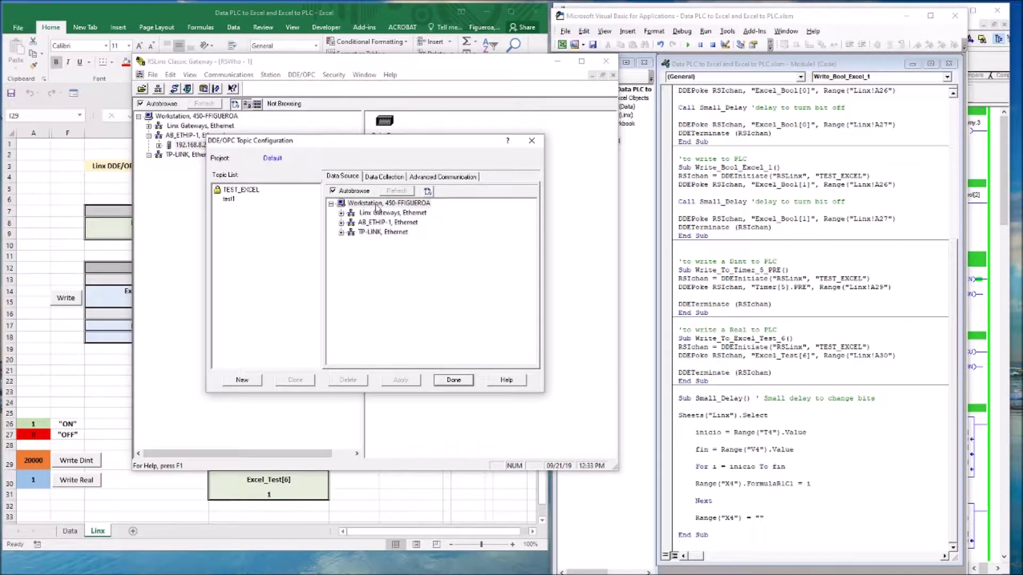
pyautogui.click(237, 191)
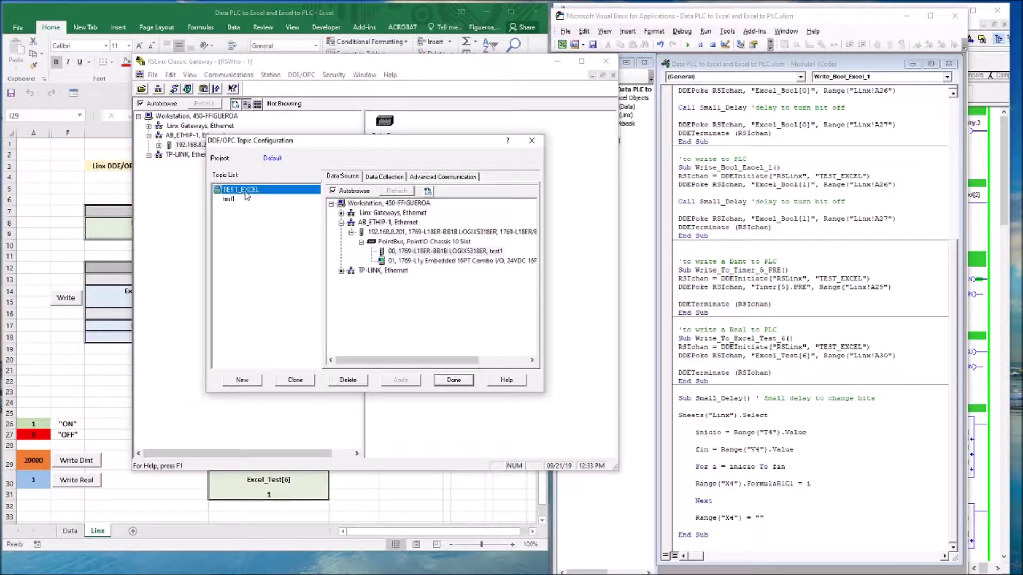
pyautogui.moveTo(863, 279); pyautogui.dragTo(826, 279)
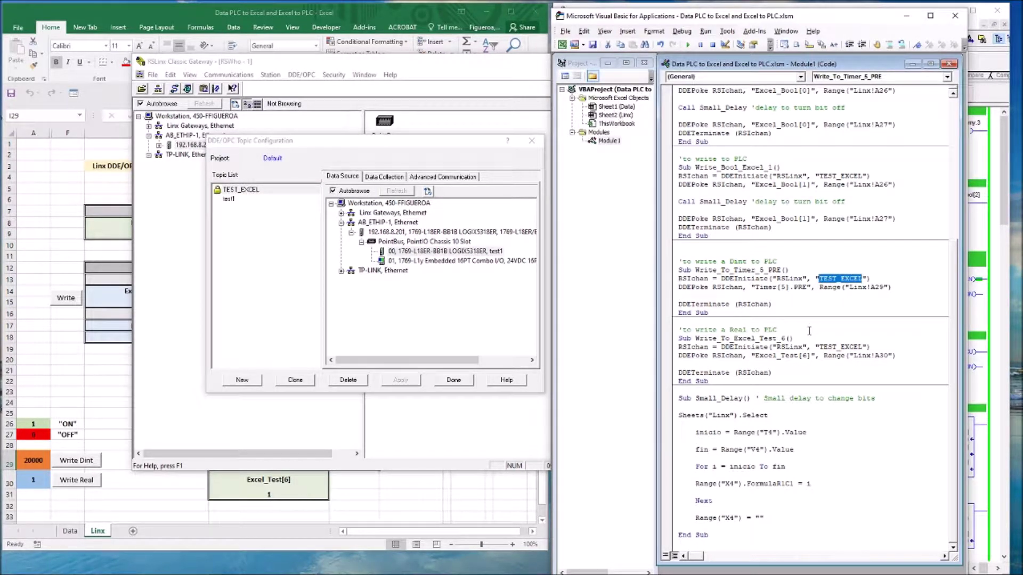
pyautogui.click(461, 76)
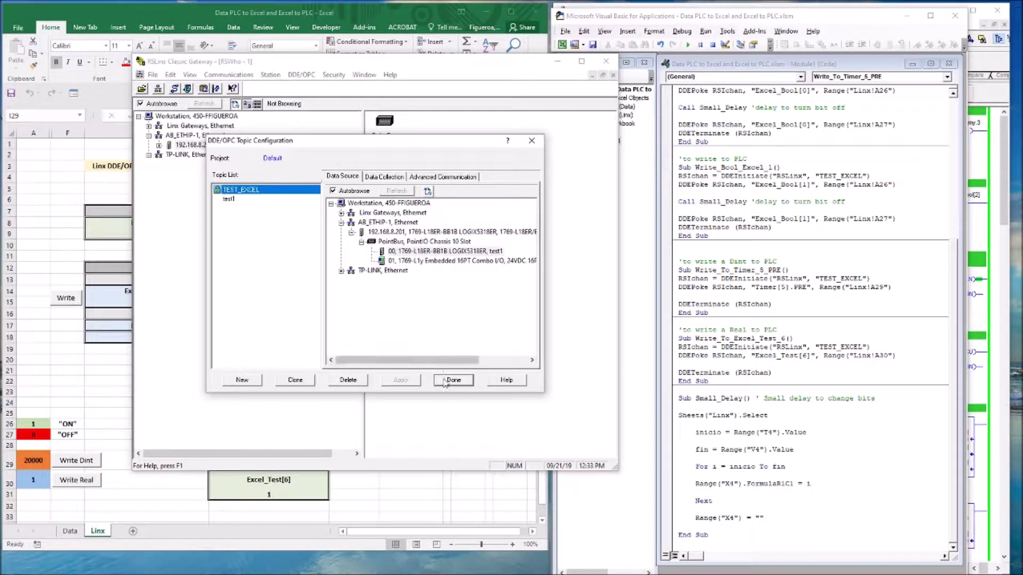
pyautogui.click(453, 380)
pyautogui.click(559, 62)
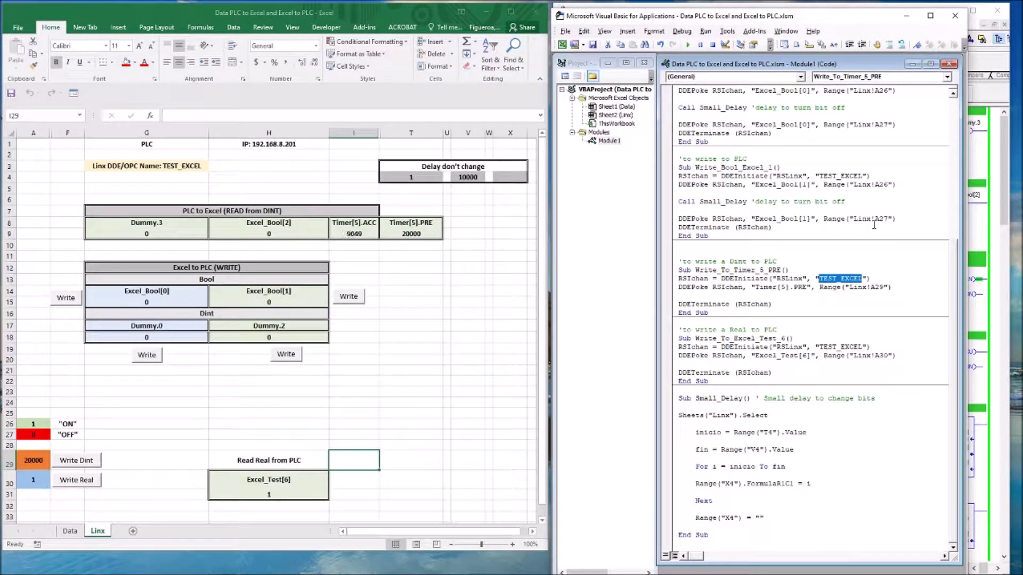
# Match the code's A27 and Linx references to cell A27 and the Linx sheet tab, then minimize the editor
pyautogui.moveTo(888, 219); pyautogui.dragTo(873, 219)
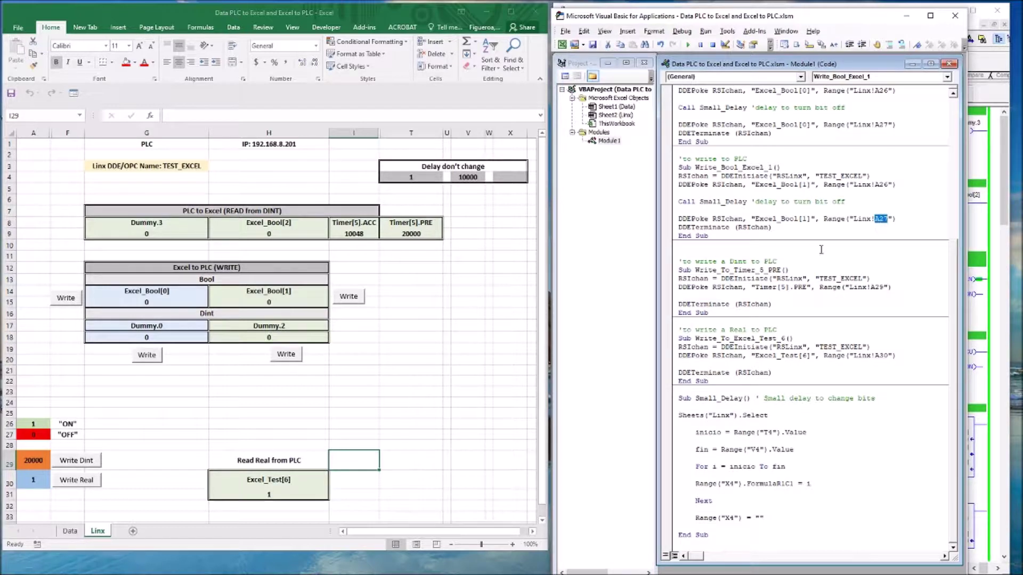
pyautogui.click(34, 133)
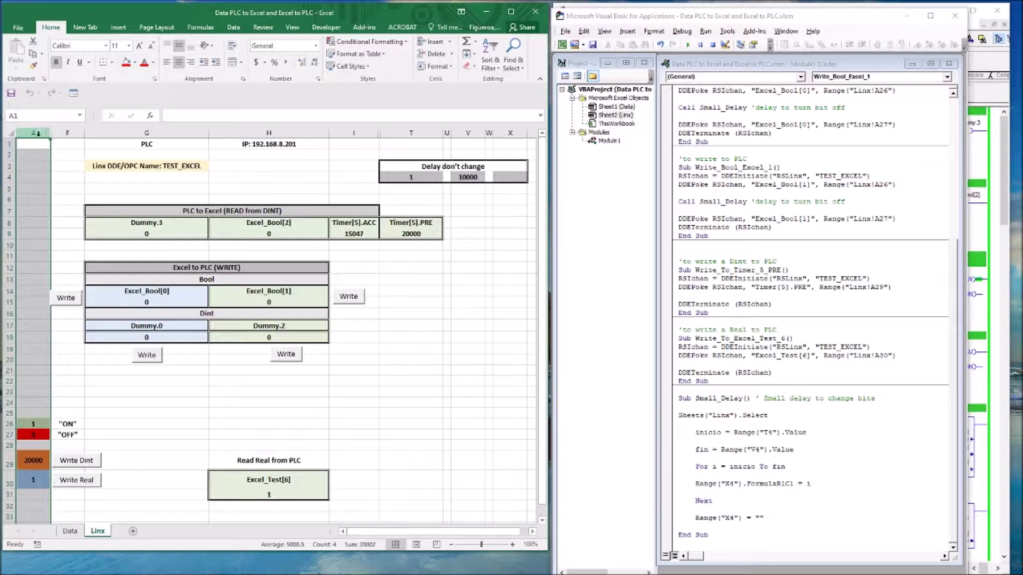
pyautogui.click(24, 436)
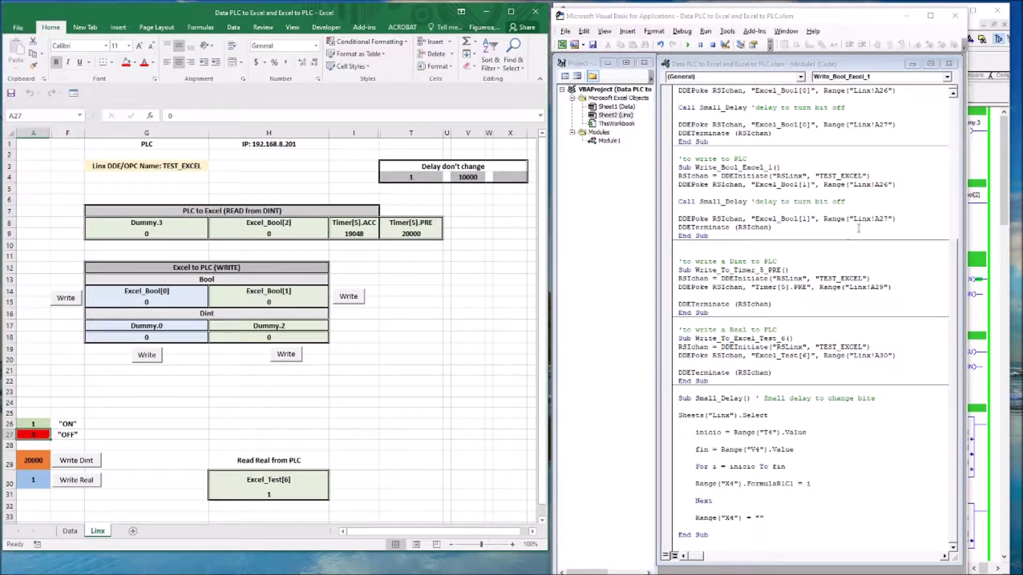
pyautogui.moveTo(872, 222); pyautogui.dragTo(854, 219)
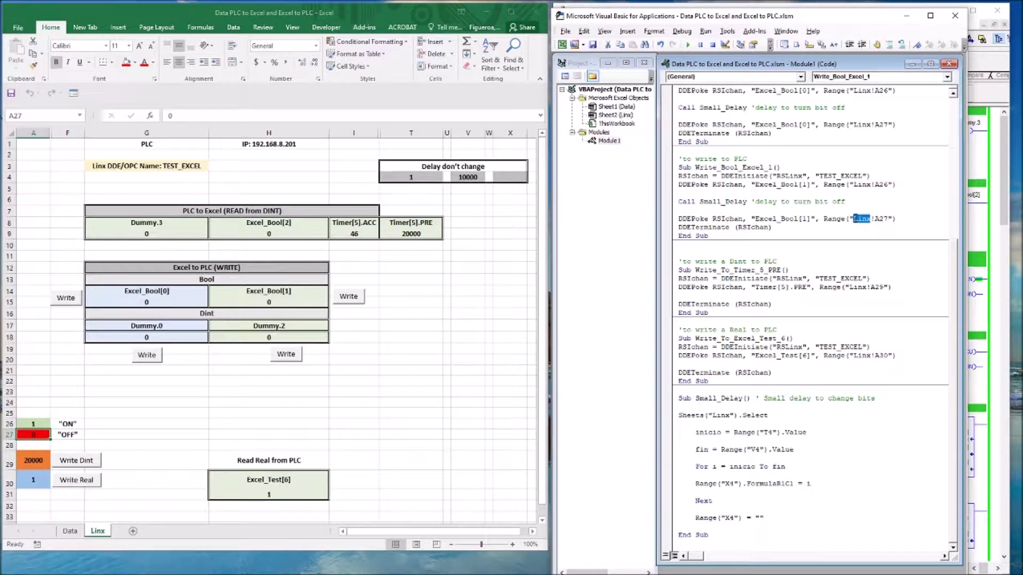
pyautogui.click(99, 534)
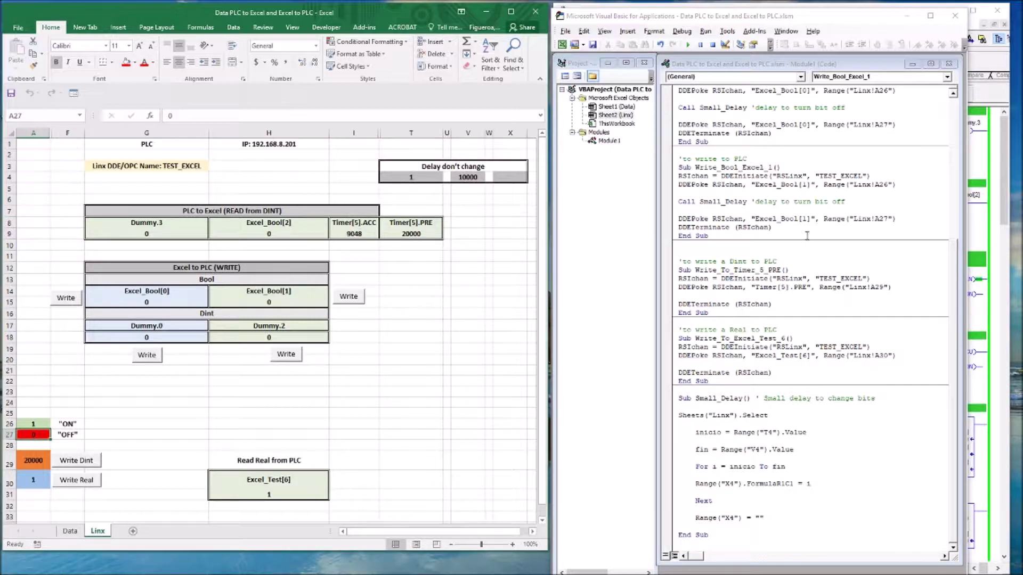
pyautogui.click(907, 16)
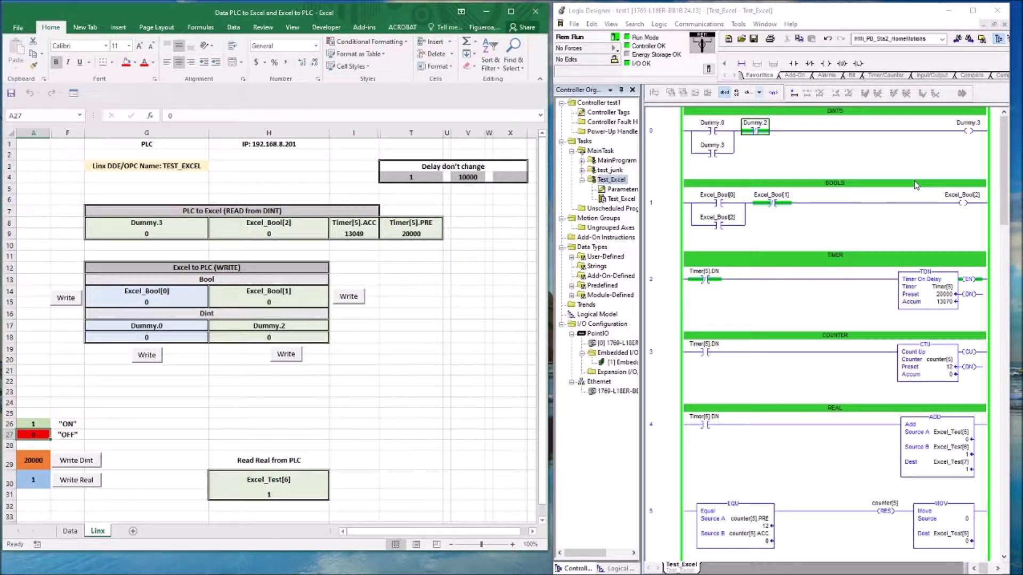
# Compare I9's =RSLINX|TEST_EXCEL!'Timer[5].ACC,L1,C1' formula with the ladder timer's ACC and 20000 preset, then commit it
pyautogui.click(356, 233)
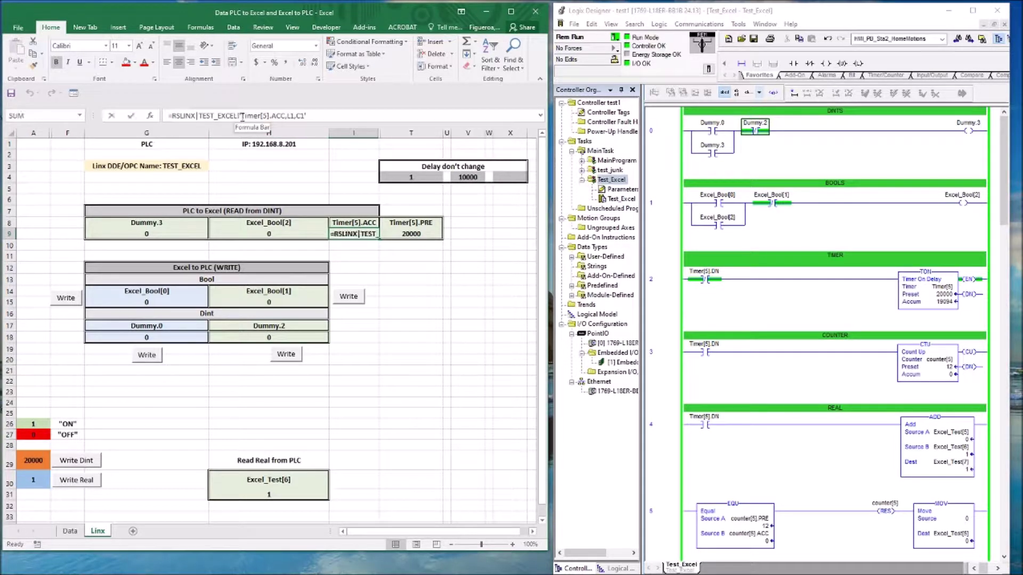
pyautogui.moveTo(241, 117); pyautogui.dragTo(280, 117)
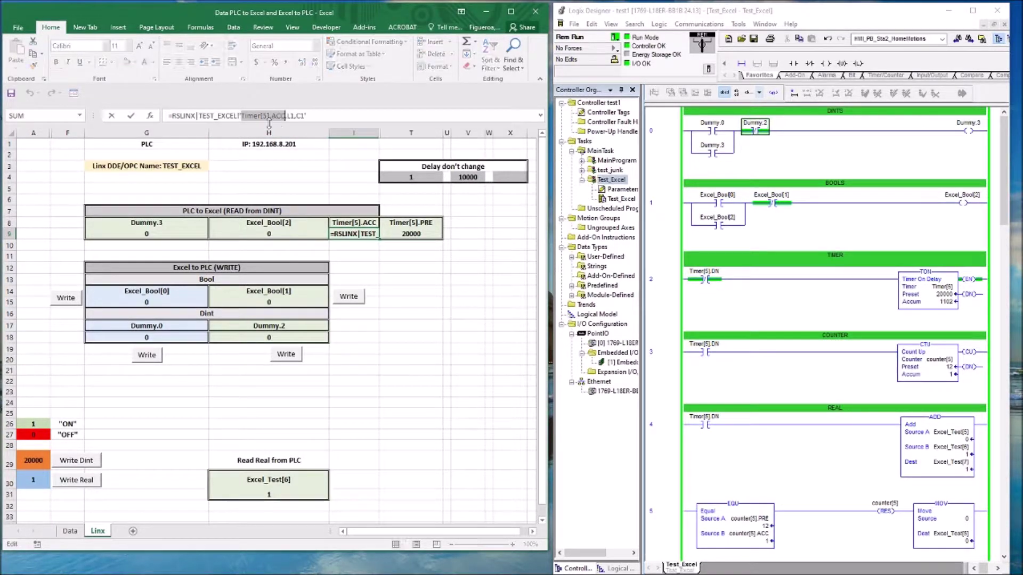
pyautogui.click(940, 303)
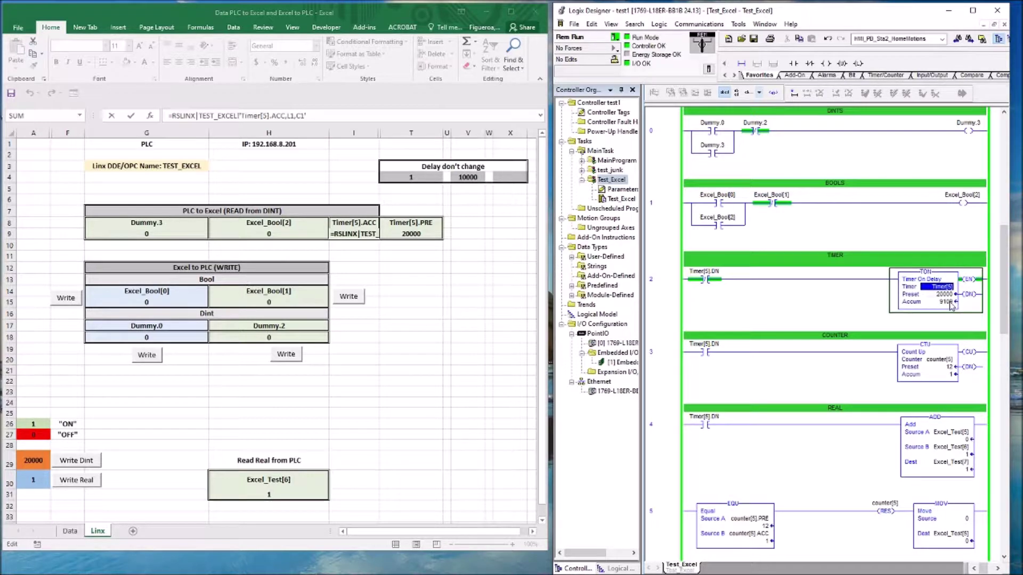
pyautogui.click(948, 296)
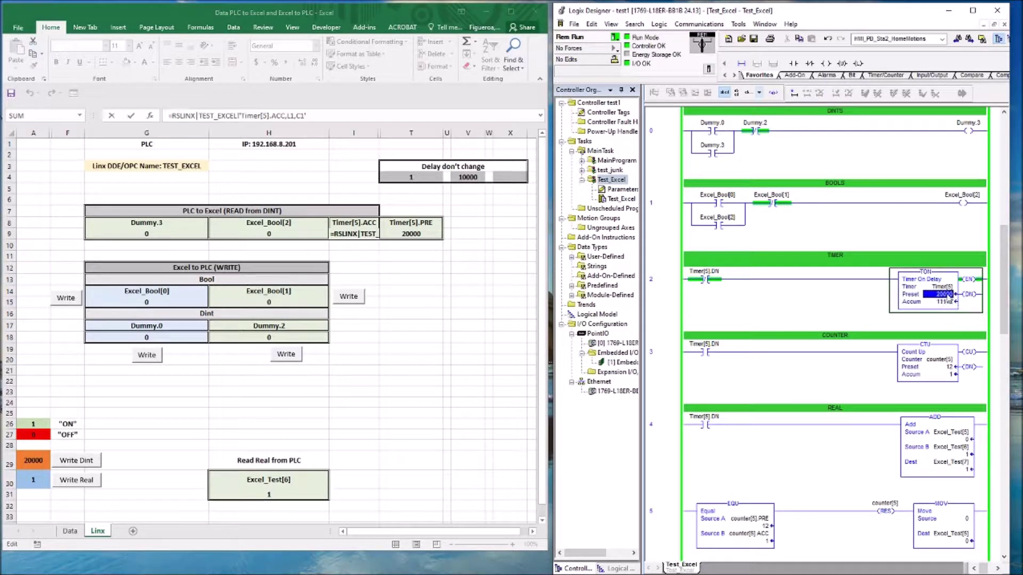
pyautogui.click(944, 296)
pyautogui.click(416, 250)
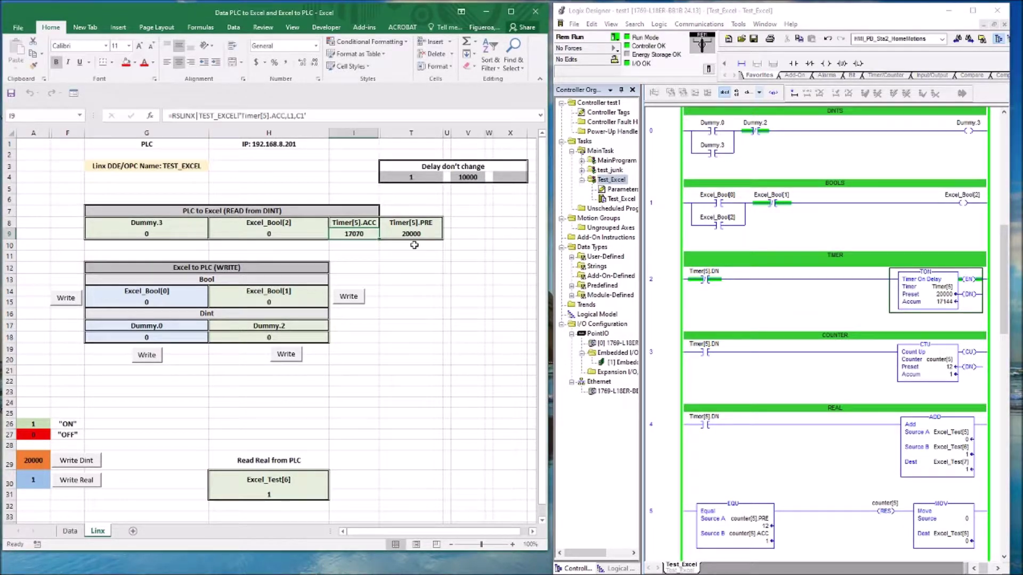
pyautogui.click(419, 223)
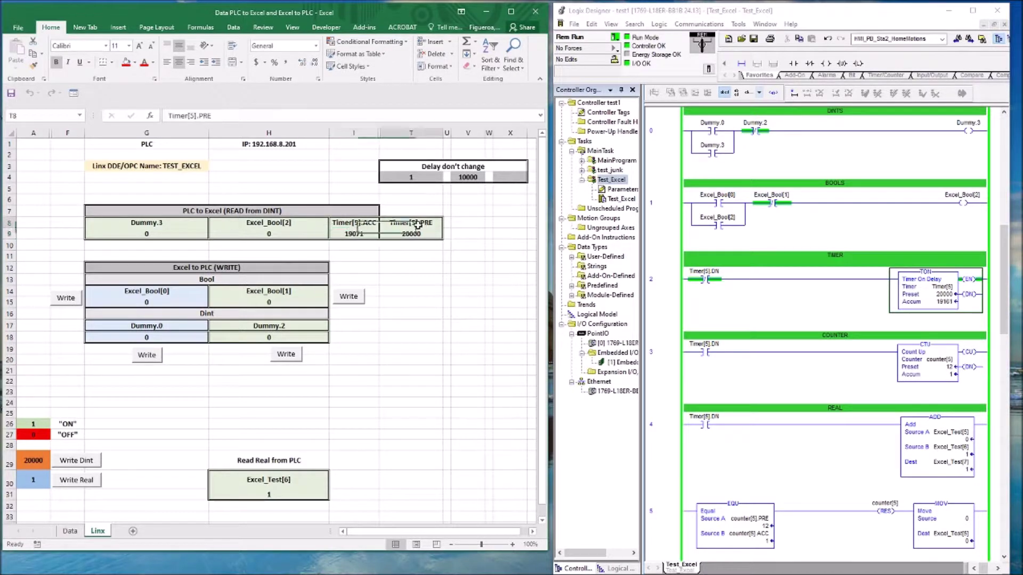
pyautogui.click(940, 294)
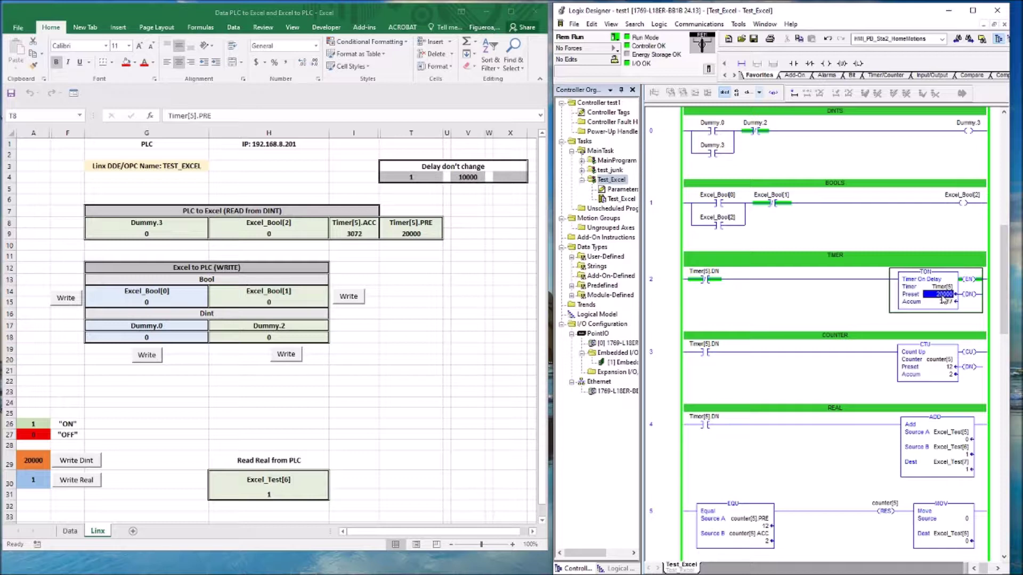
pyautogui.click(418, 235)
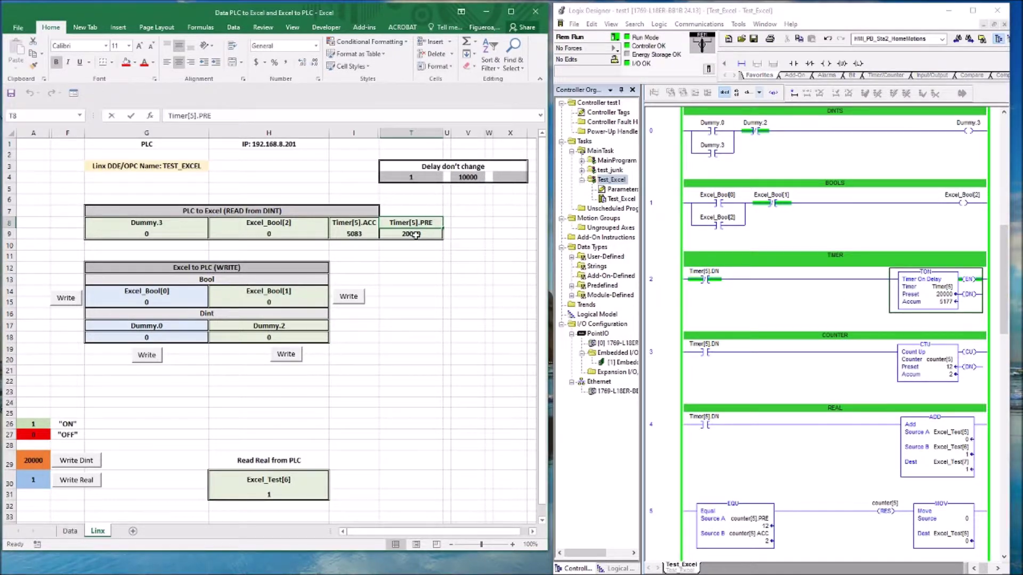
pyautogui.click(418, 235)
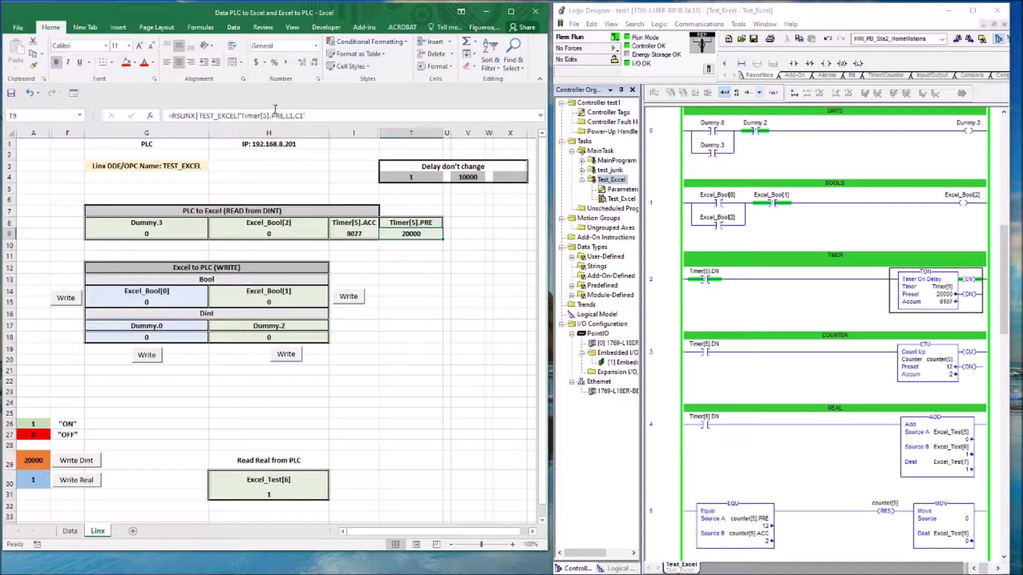
pyautogui.moveTo(283, 115); pyautogui.dragTo(241, 116)
pyautogui.press('Escape')
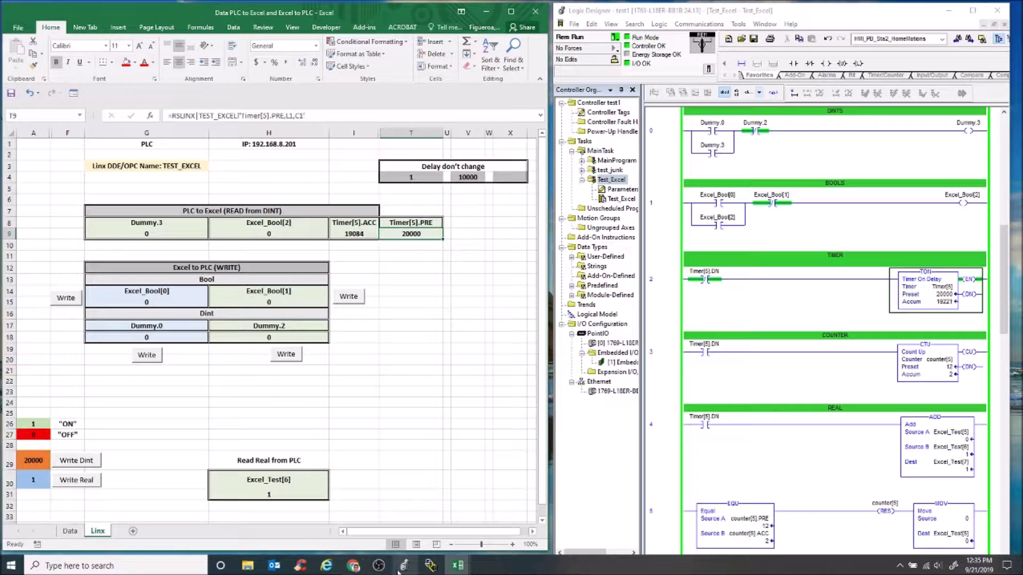
pyautogui.moveTo(429, 566)
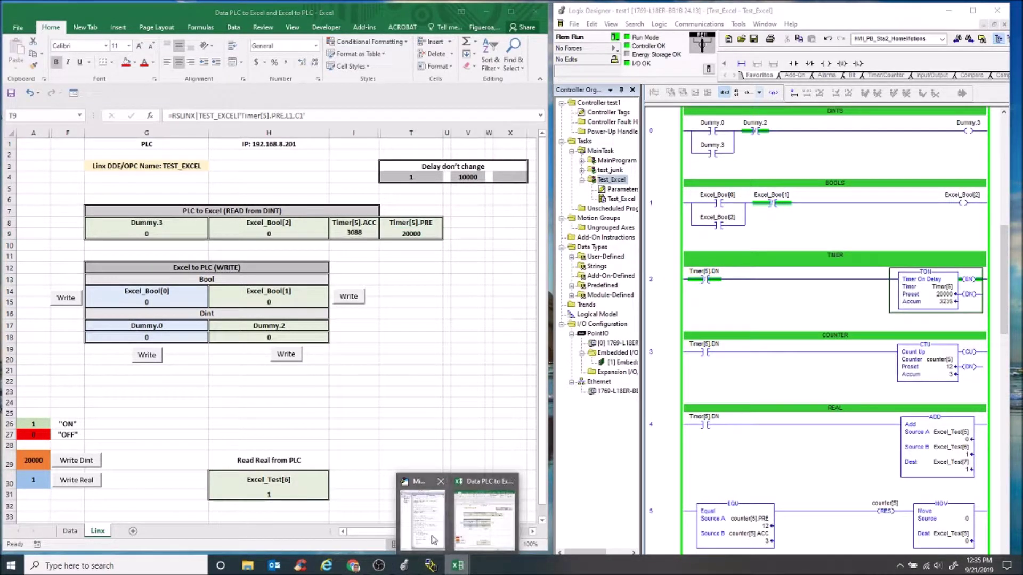
# Bring up Module1 in the VBA editor and highlight the Small_Delay sub and its T4 reference
pyautogui.click(434, 513)
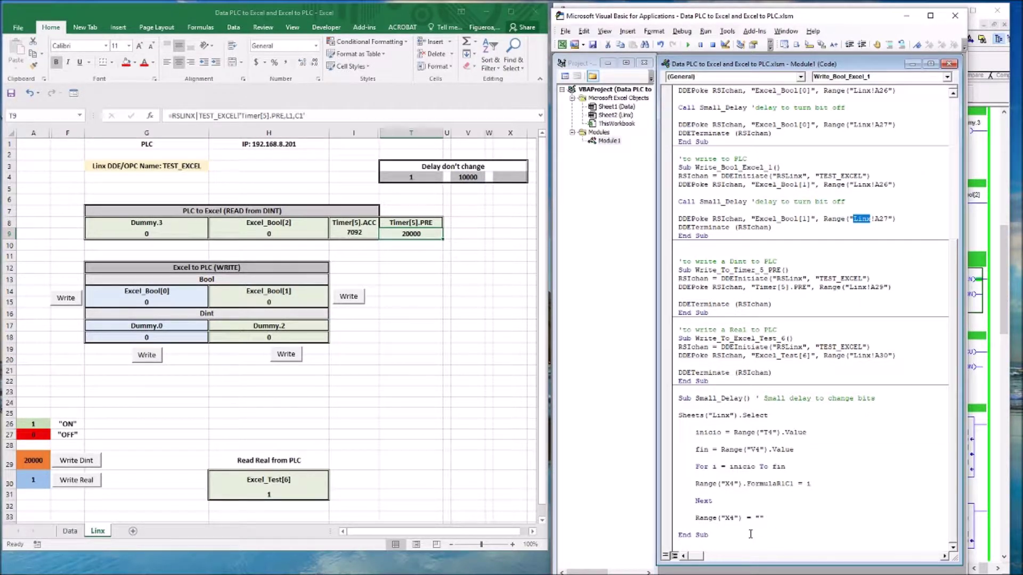
pyautogui.moveTo(709, 535); pyautogui.dragTo(680, 401)
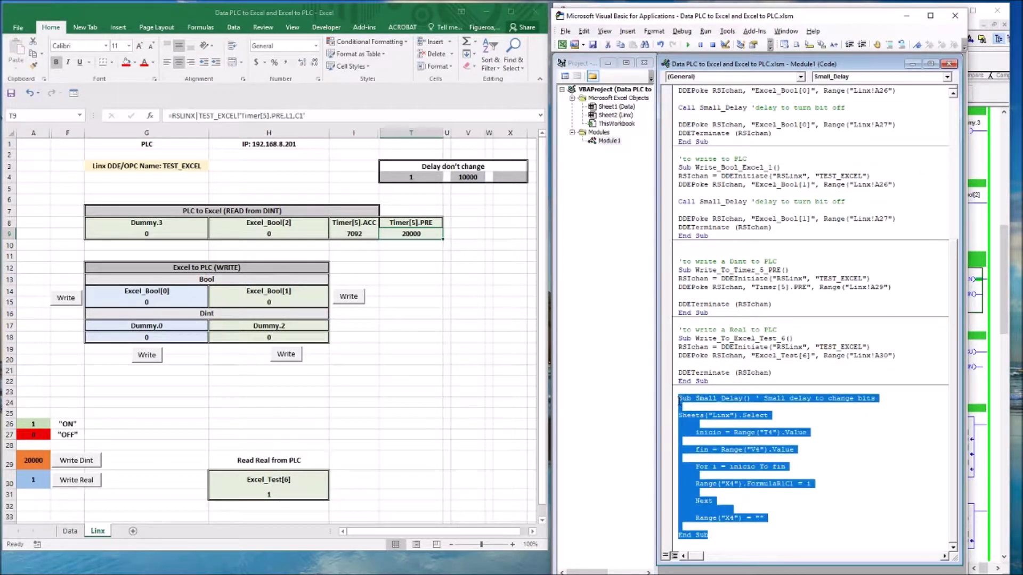
pyautogui.click(831, 461)
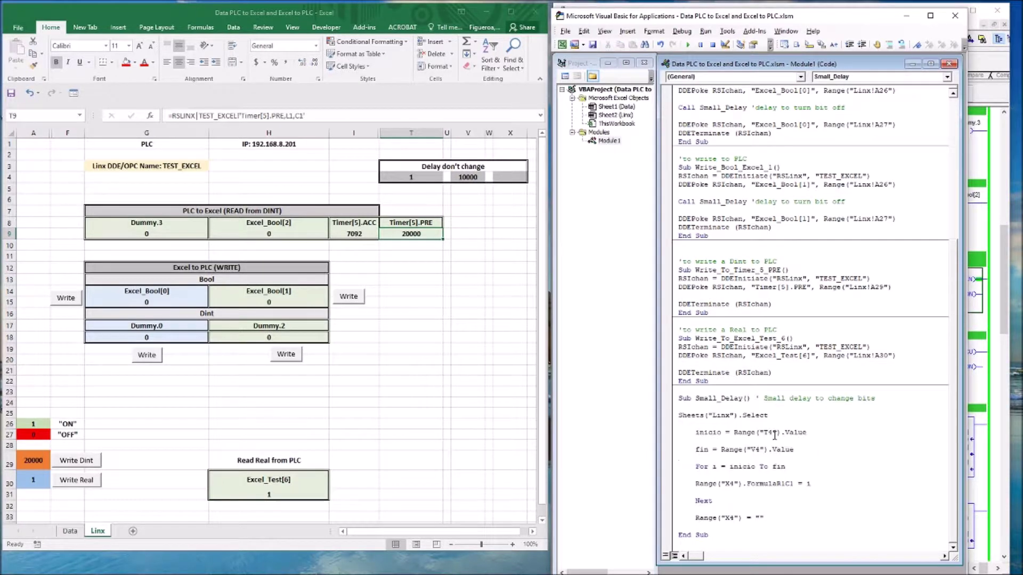
pyautogui.doubleClick(775, 433)
# Check cells T4 and V4, the delay's start value and end value 10000
pyautogui.click(418, 133)
pyautogui.click(406, 177)
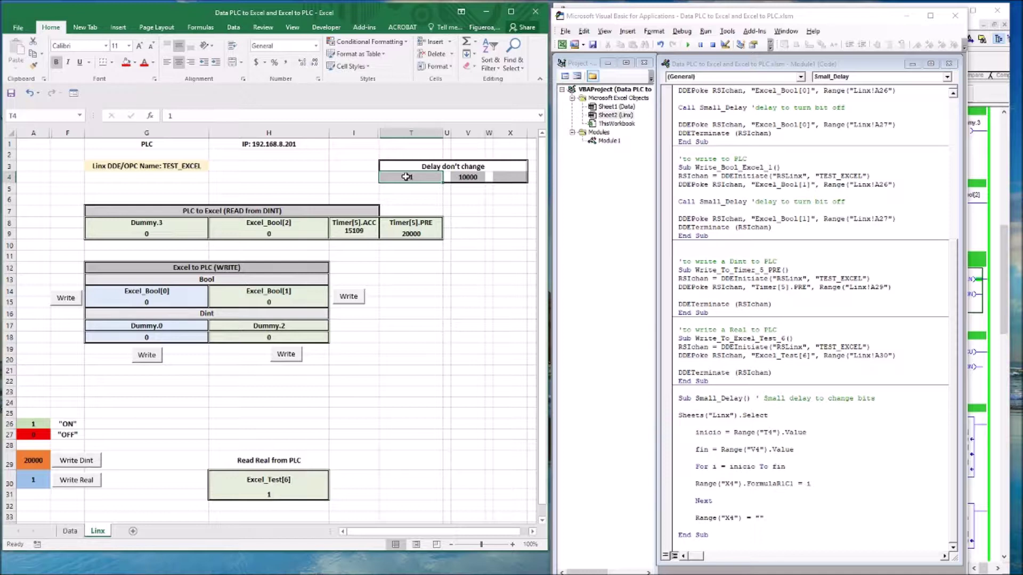
pyautogui.click(468, 133)
pyautogui.click(471, 176)
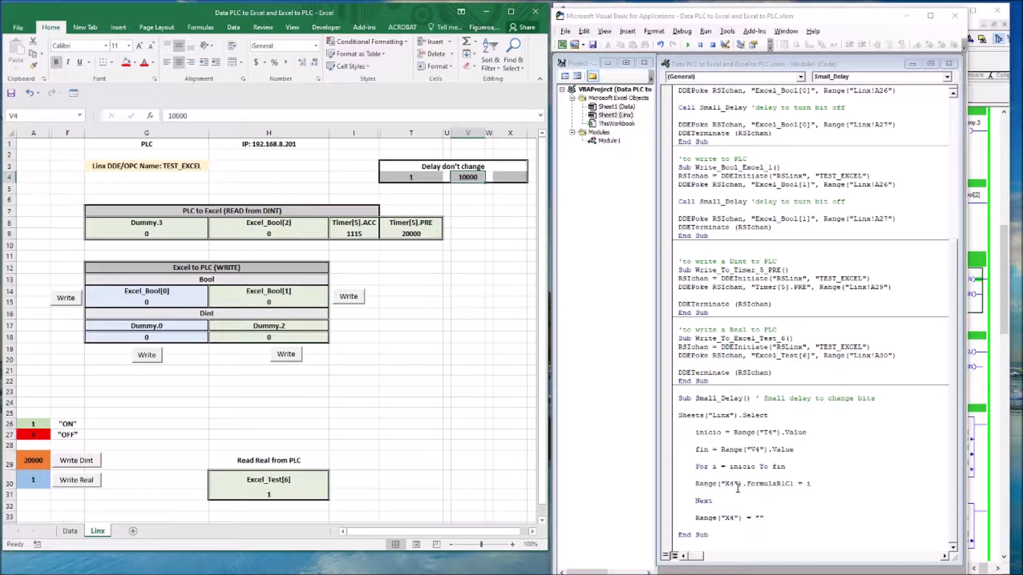
# Trace the loop's X4 and V4 references to counter cell X4, then return to the code
pyautogui.moveTo(735, 484); pyautogui.dragTo(723, 485)
pyautogui.moveTo(760, 450); pyautogui.dragTo(749, 449)
pyautogui.moveTo(735, 484); pyautogui.dragTo(722, 485)
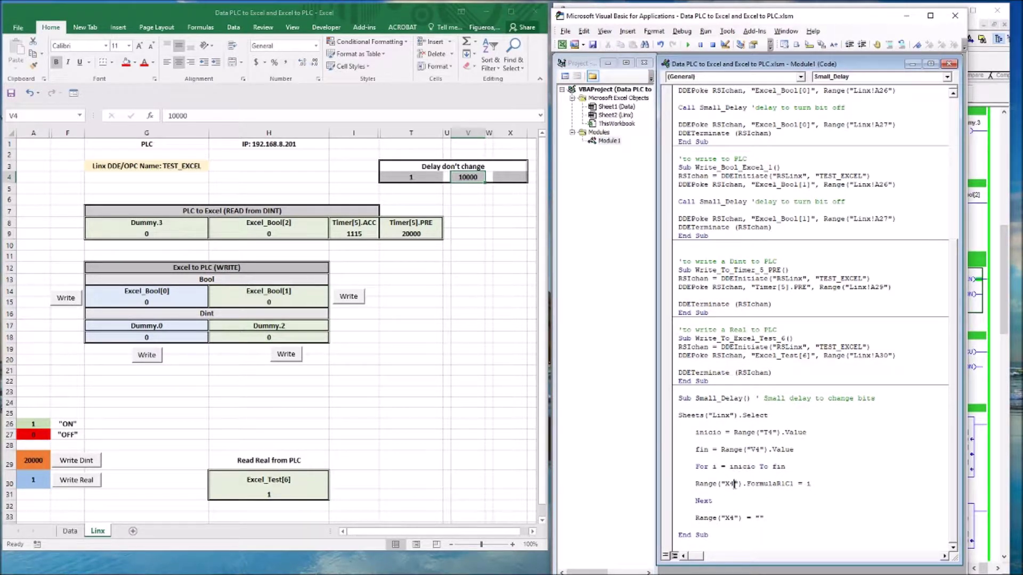
pyautogui.click(511, 178)
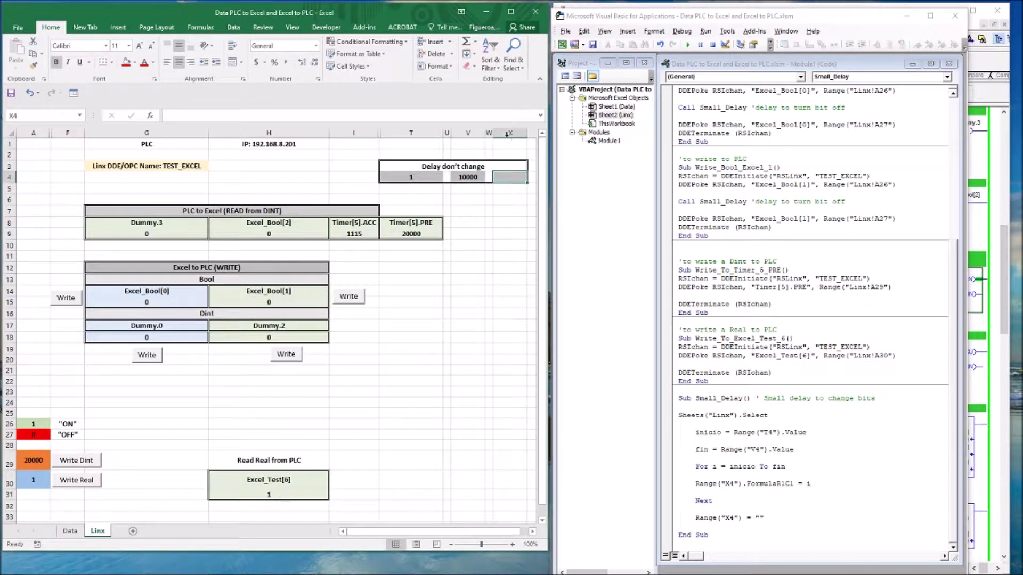
pyautogui.click(510, 221)
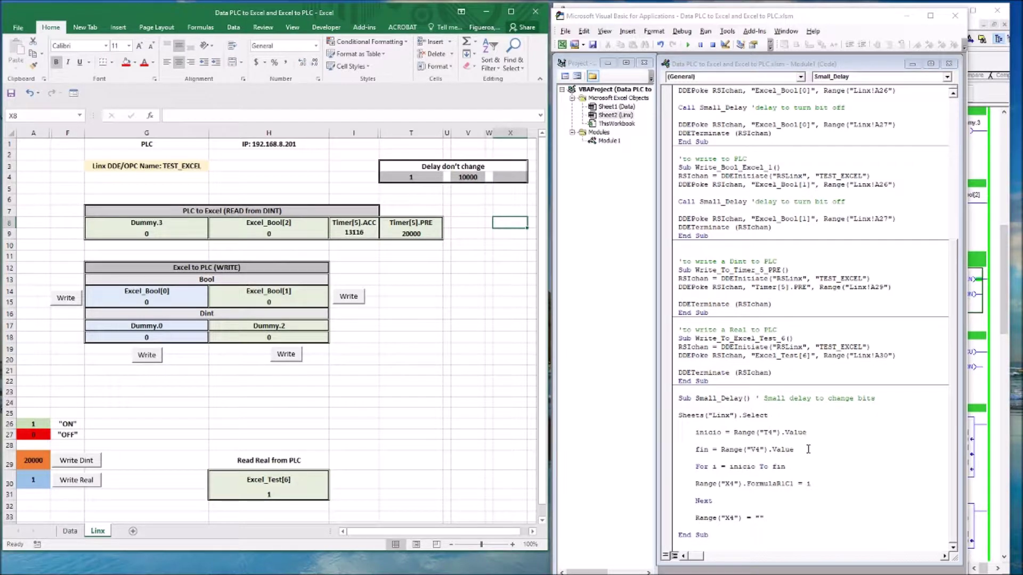
pyautogui.click(951, 514)
# Scroll to the top of Module1 and close the VBA editor
pyautogui.scroll(5, 939, 321)
pyautogui.scroll(3, 939, 321)
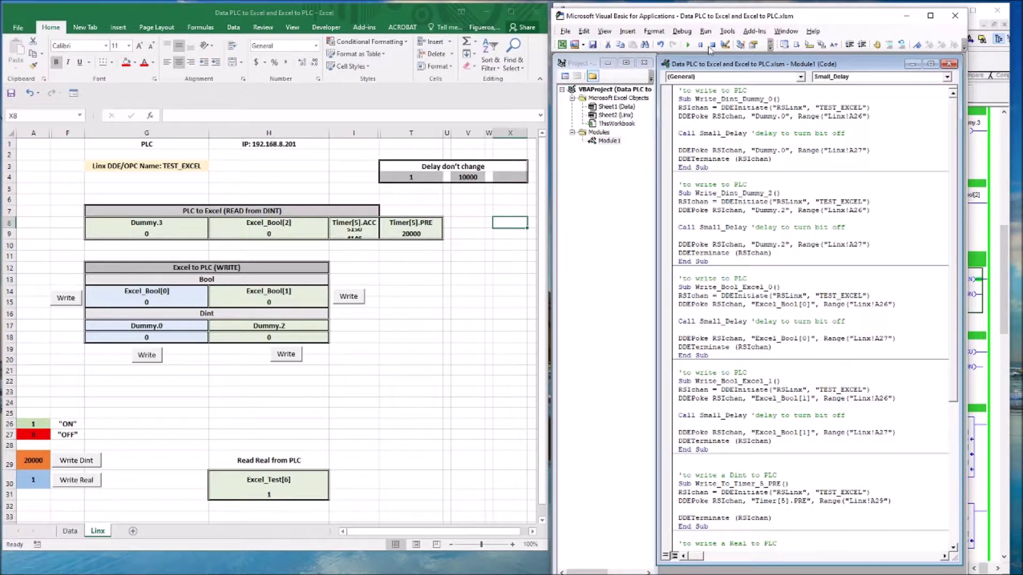
pyautogui.click(962, 18)
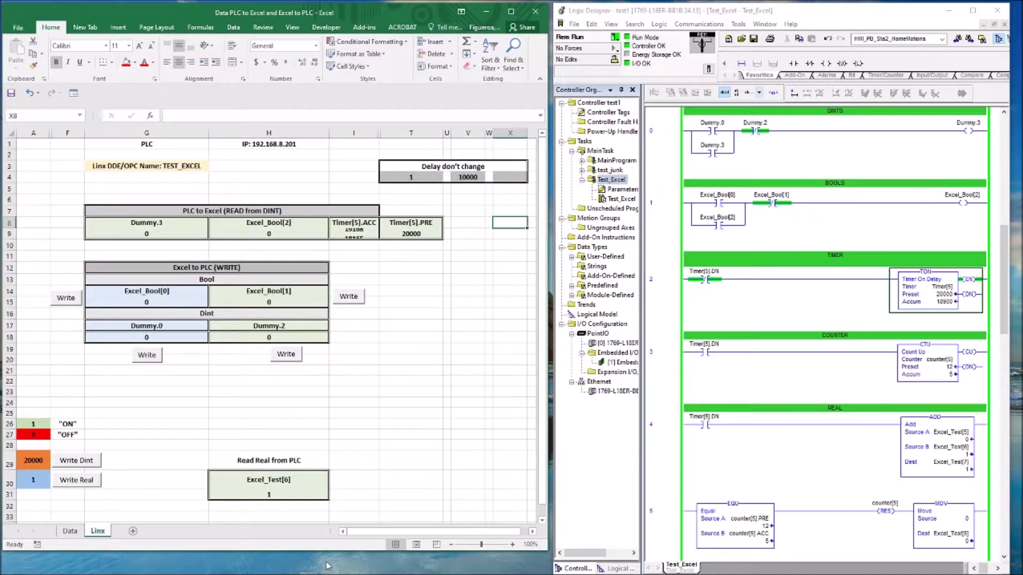
# Select H31, the cell reading Excel_Test[6]
pyautogui.click(350, 496)
pyautogui.click(356, 446)
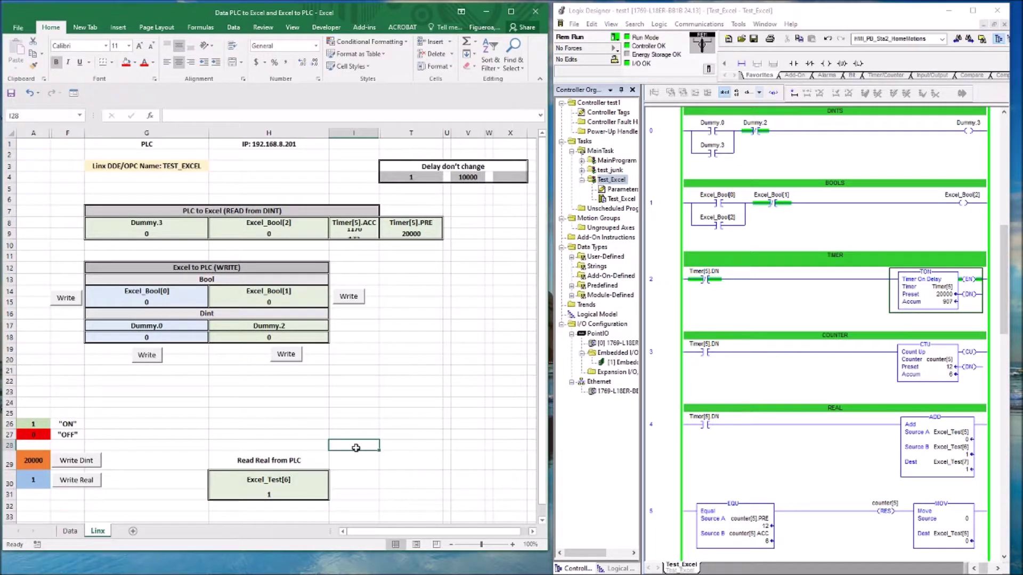
pyautogui.click(299, 493)
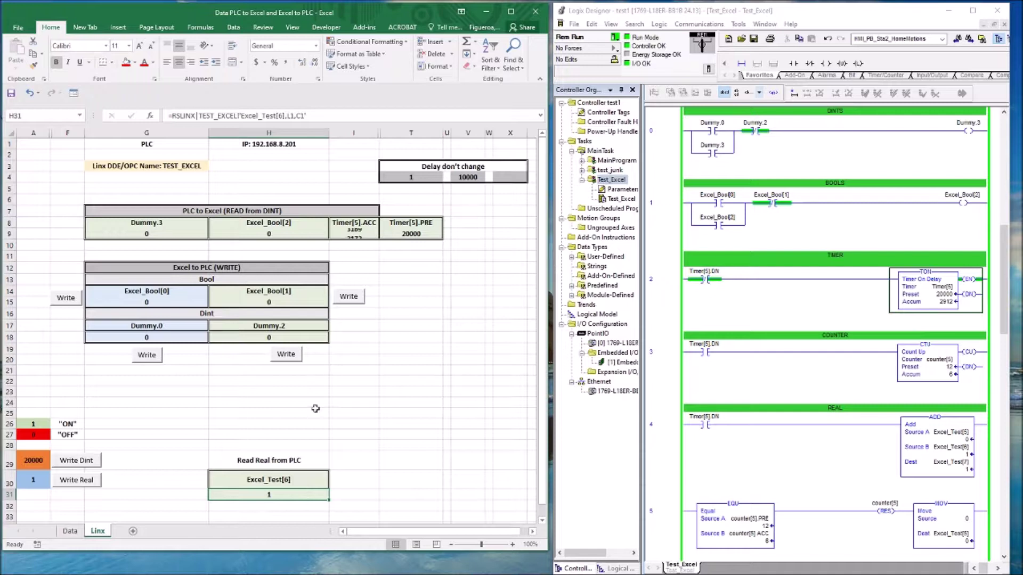
# Copy the RSLinx formula from H31 and paste it into I26
pyautogui.moveTo(307, 116); pyautogui.dragTo(166, 117)
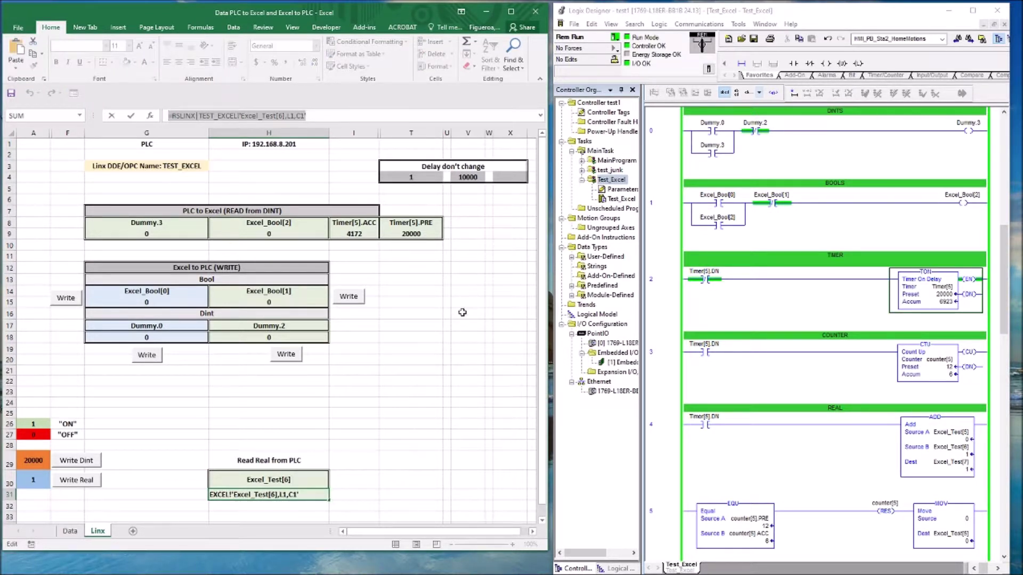
pyautogui.write('=')
pyautogui.click(354, 423)
pyautogui.press('Escape')
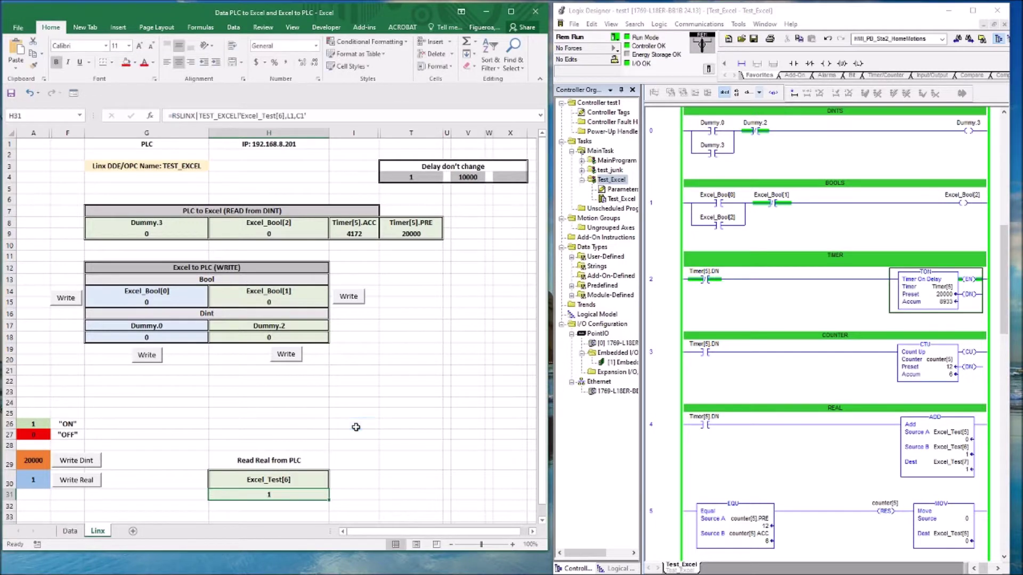
pyautogui.click(357, 426)
pyautogui.hotkey('ctrl', 'v')
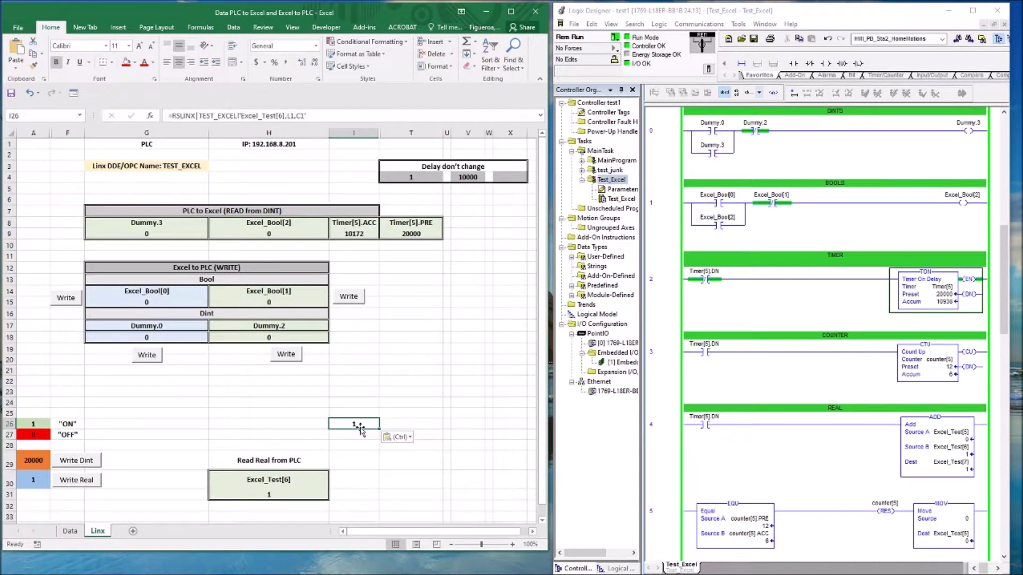
# Change I26's tag from Excel_Test[6] to Excel_Test[7], so it reads 1
pyautogui.click(284, 116)
pyautogui.press('BackSpace')
pyautogui.write('7')
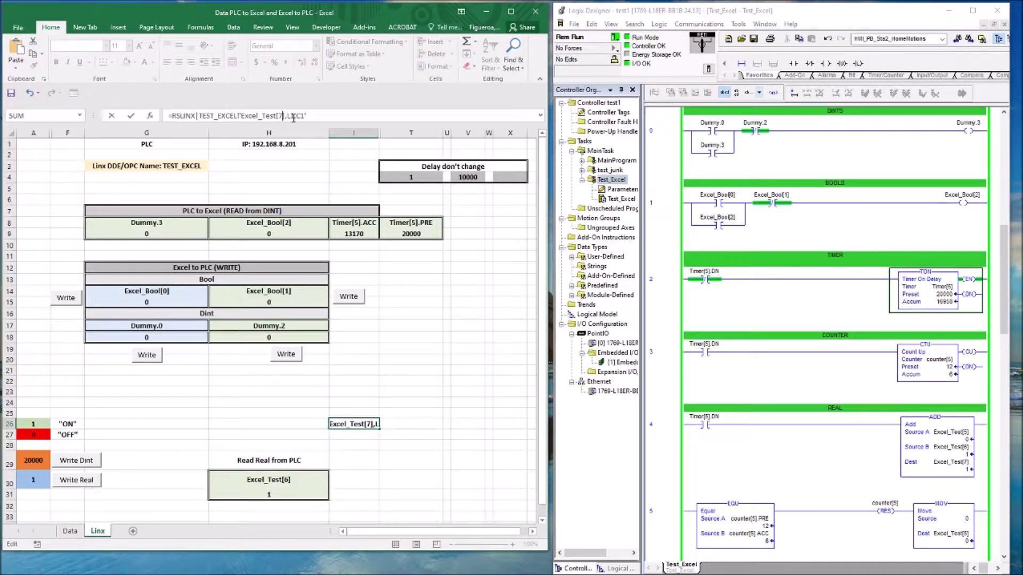
pyautogui.press('Return')
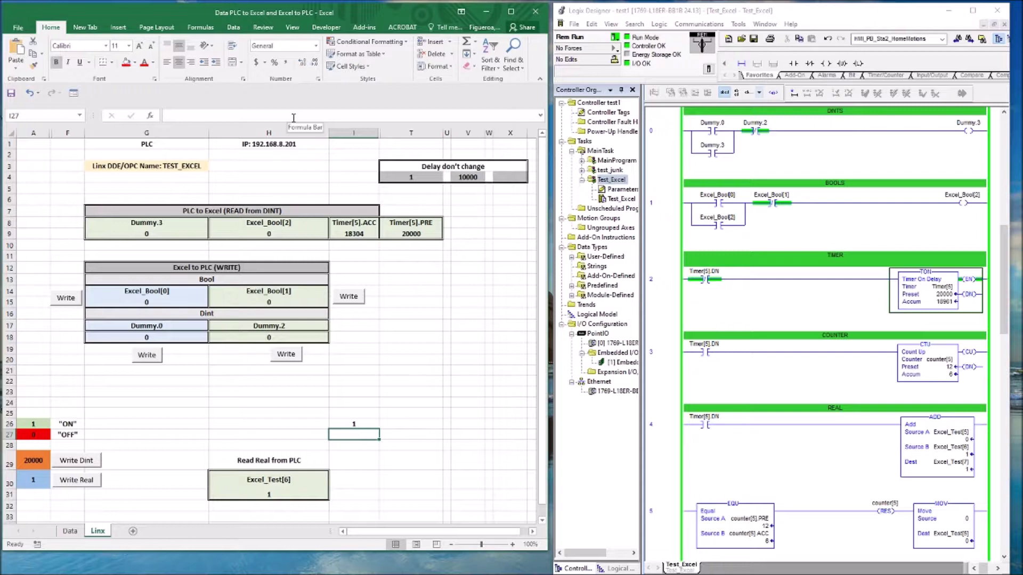
pyautogui.click(357, 424)
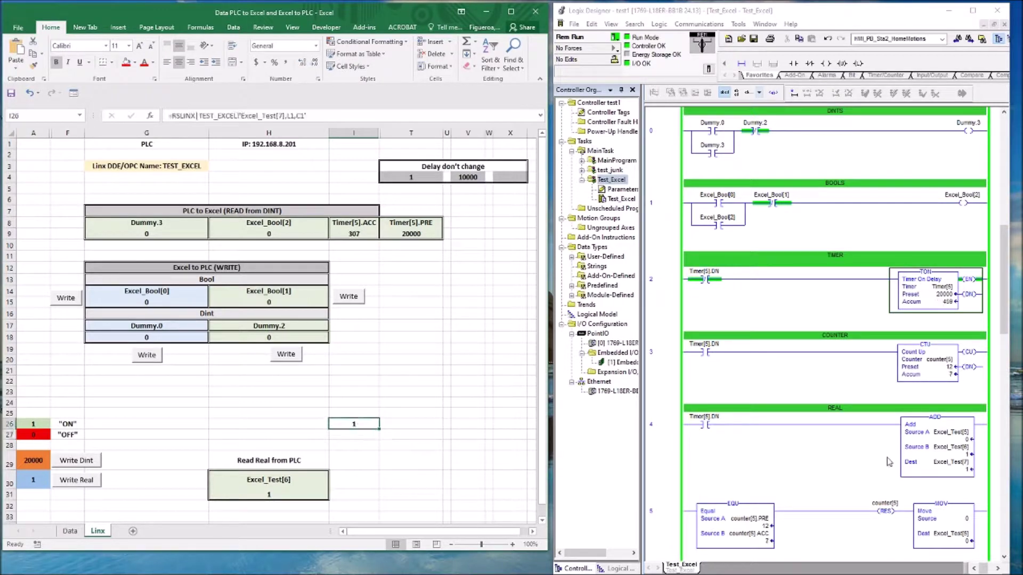
pyautogui.click(966, 470)
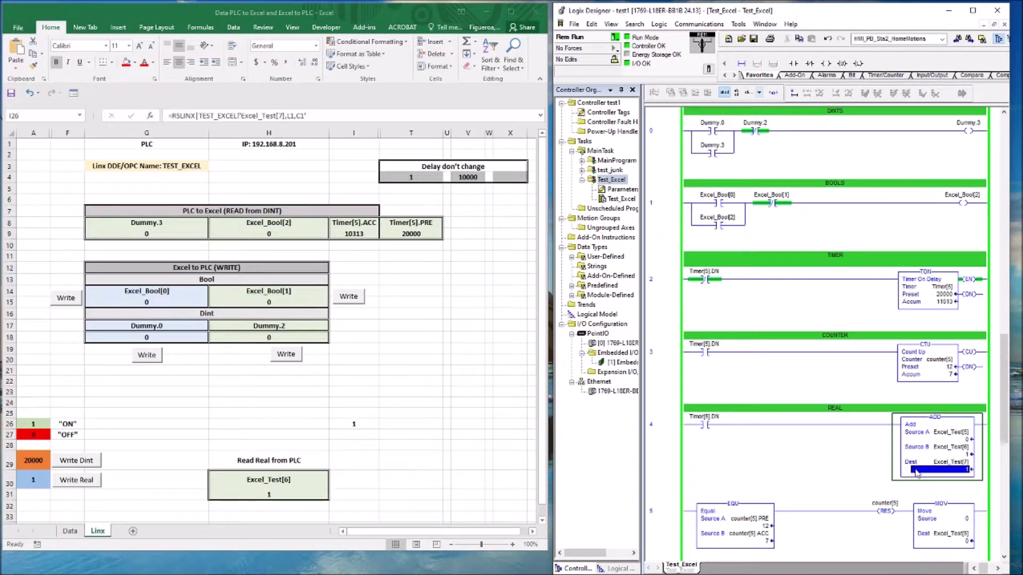
# Duplicate the REAL ADD rung 4, whose destination is Excel_Test[7]
pyautogui.click(955, 463)
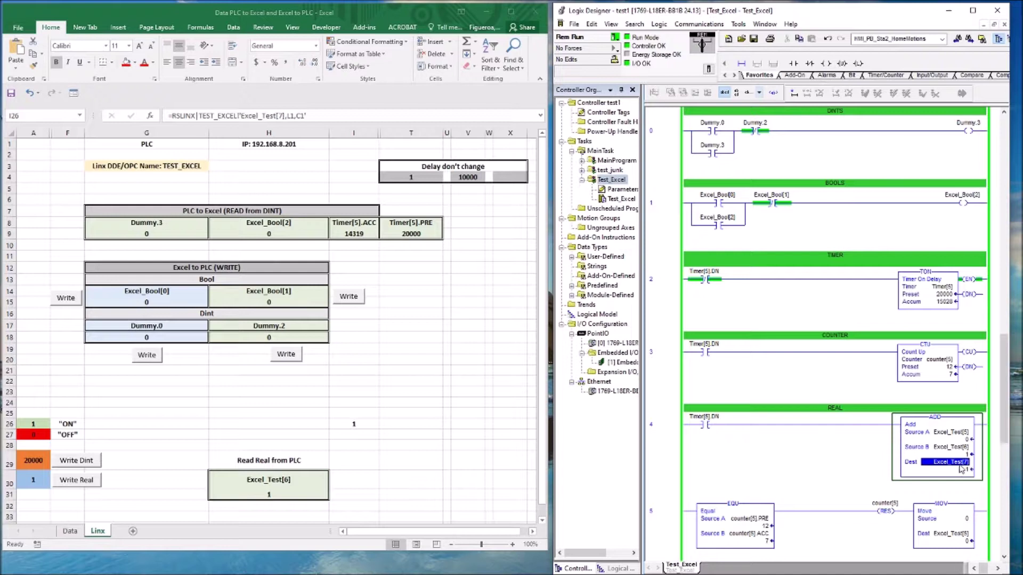
pyautogui.click(686, 427)
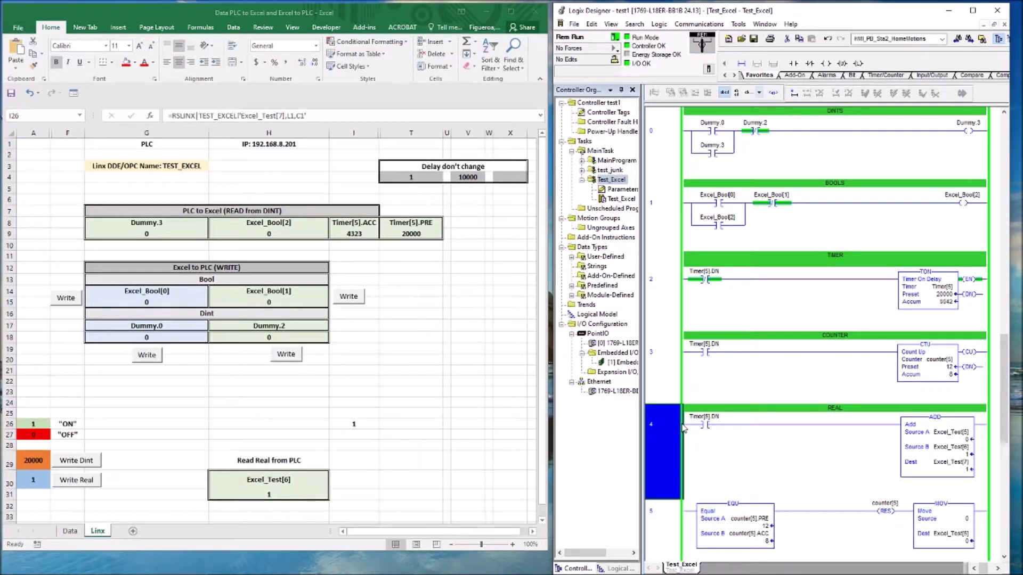
pyautogui.hotkey('ctrl', 'v')
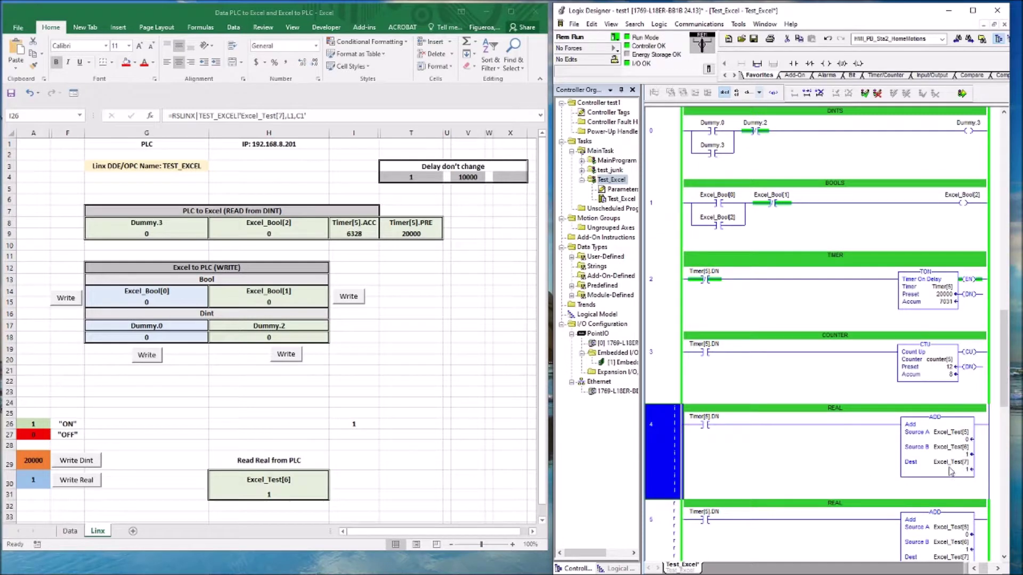
# Make Excel_Test[7] the ADD's Source A and finalize all edits
pyautogui.click(949, 468)
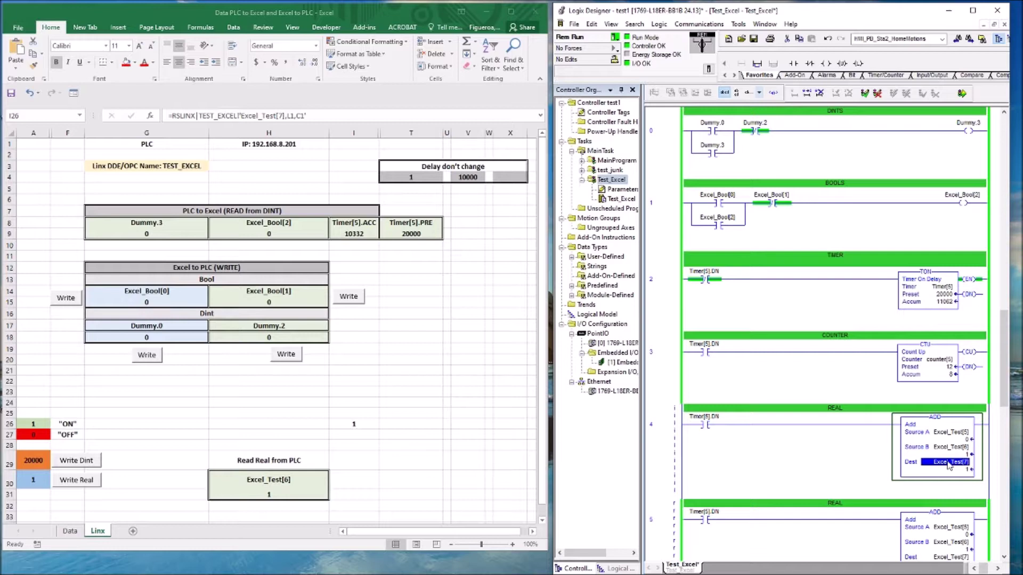
pyautogui.moveTo(949, 465); pyautogui.dragTo(967, 432)
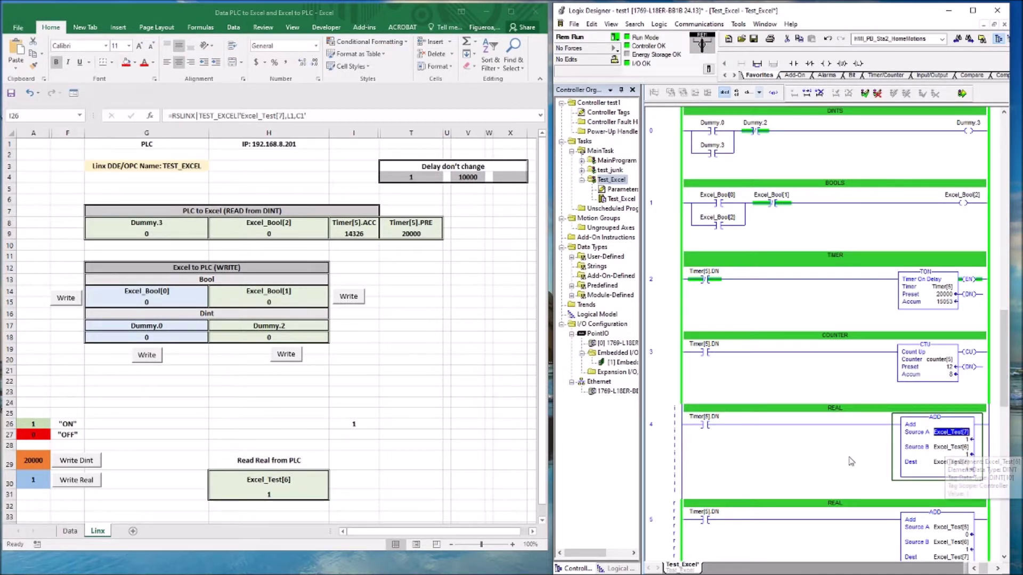
pyautogui.click(962, 94)
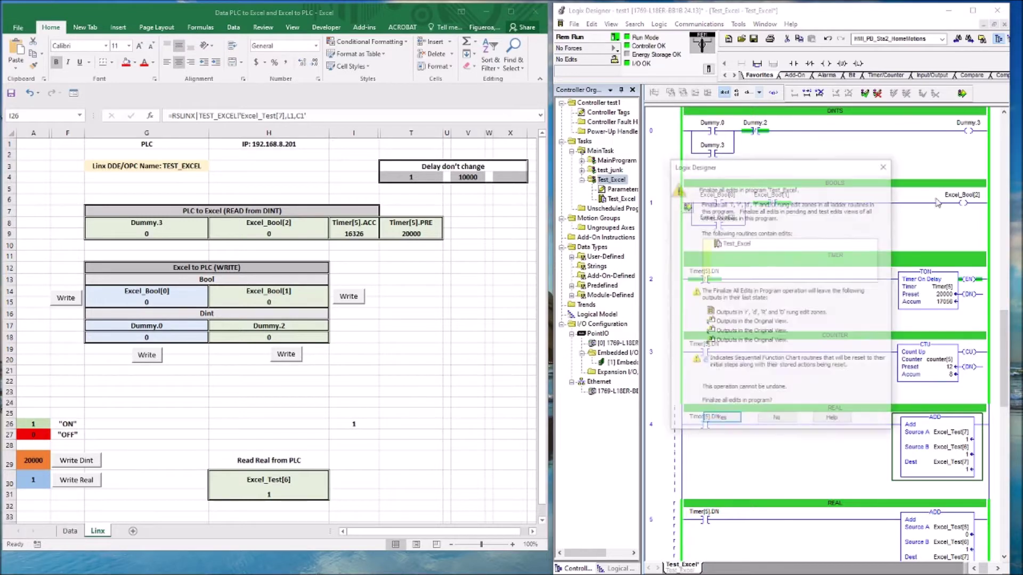
pyautogui.click(721, 420)
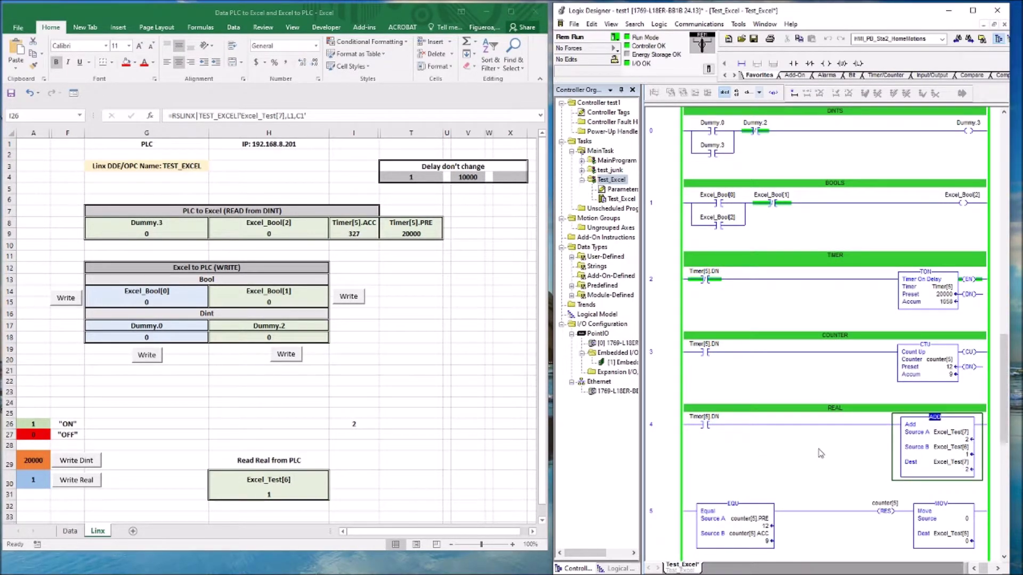
# Enter 10 in real input cell A30 and write it to Excel_Test[6] with Write Real
pyautogui.click(358, 428)
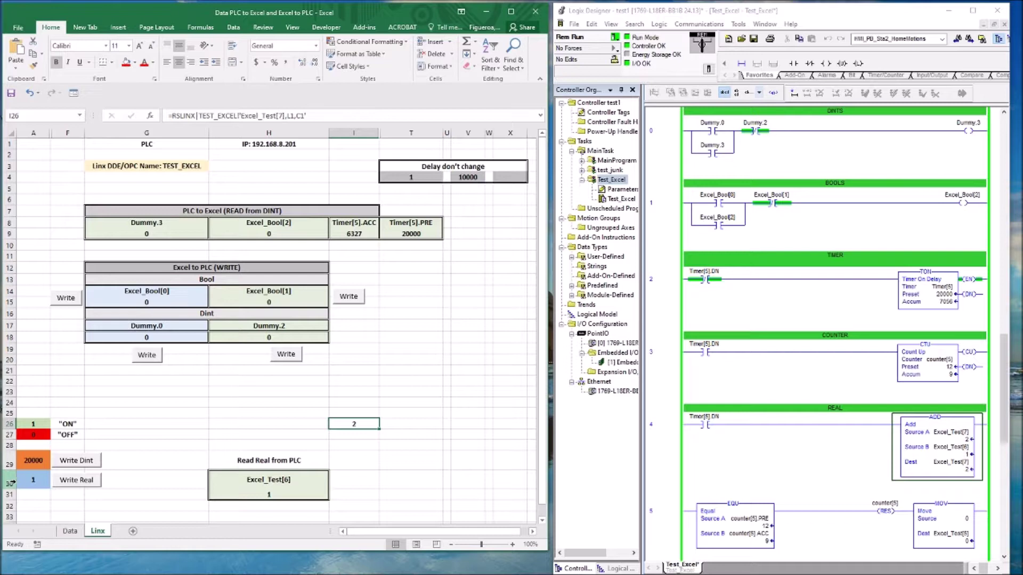
pyautogui.click(32, 482)
pyautogui.write('1')
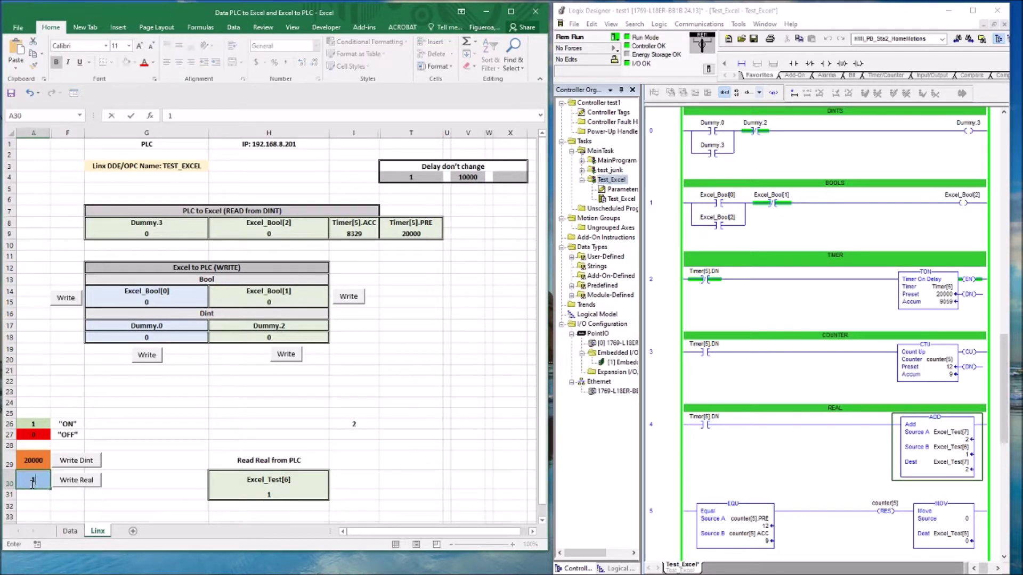
pyautogui.press('Return')
pyautogui.click(37, 483)
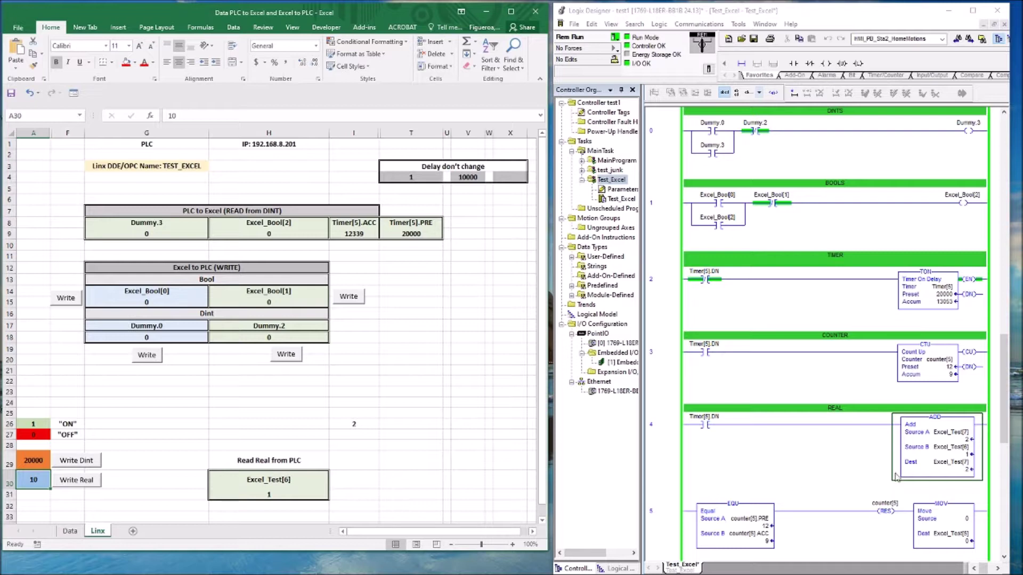
pyautogui.click(91, 488)
pyautogui.click(947, 295)
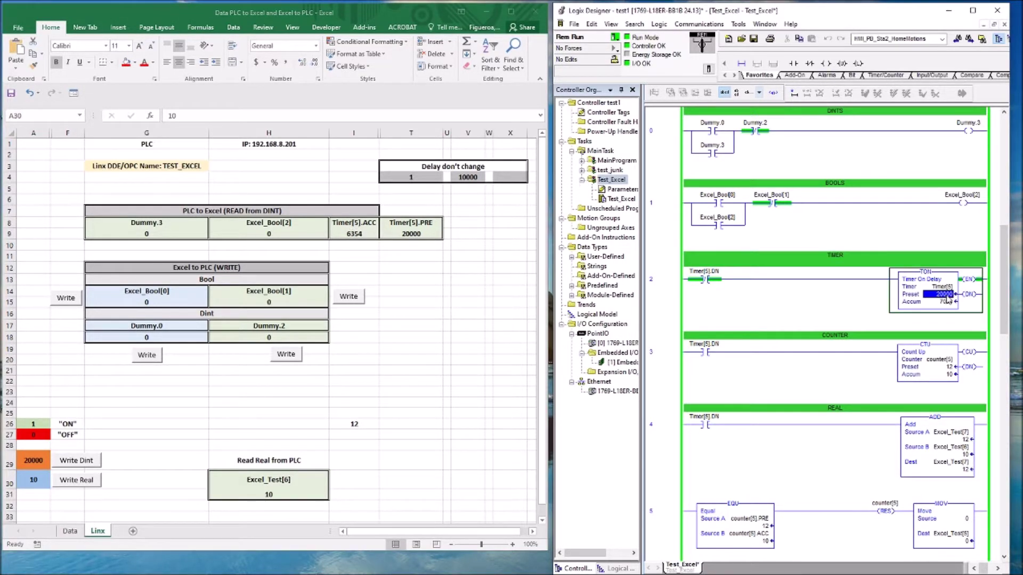
# Write 10000 to Timer[5].PRE with Write Dint, then enter 1 in cell A30
pyautogui.click(29, 462)
pyautogui.write('10')
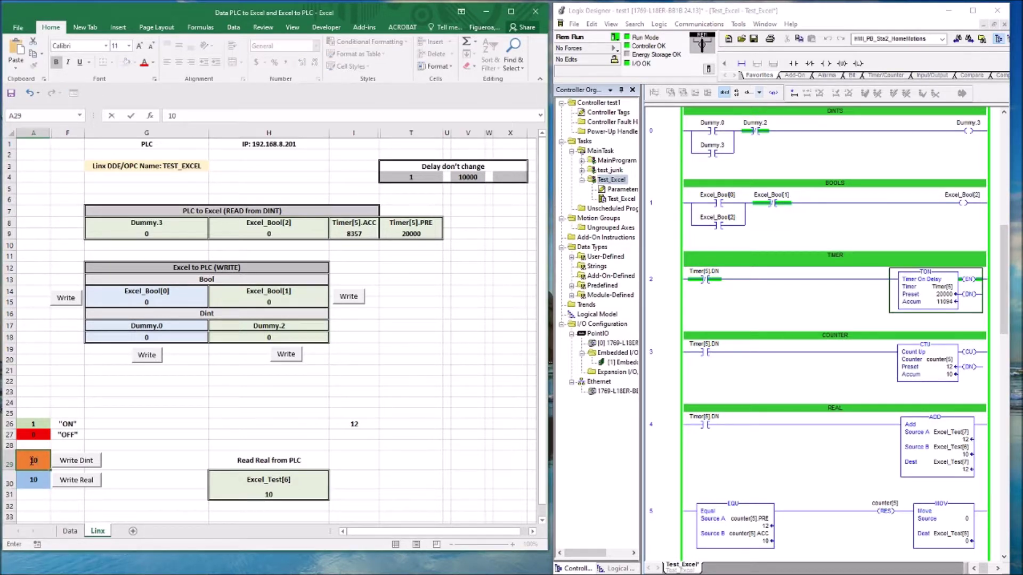
pyautogui.press('Return')
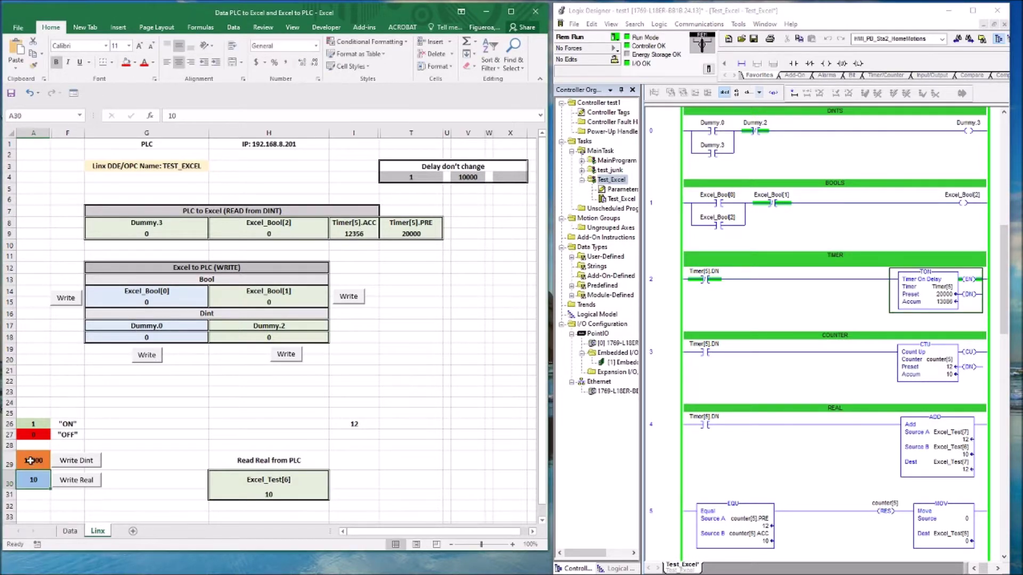
pyautogui.click(84, 463)
pyautogui.write('1')
pyautogui.click(186, 436)
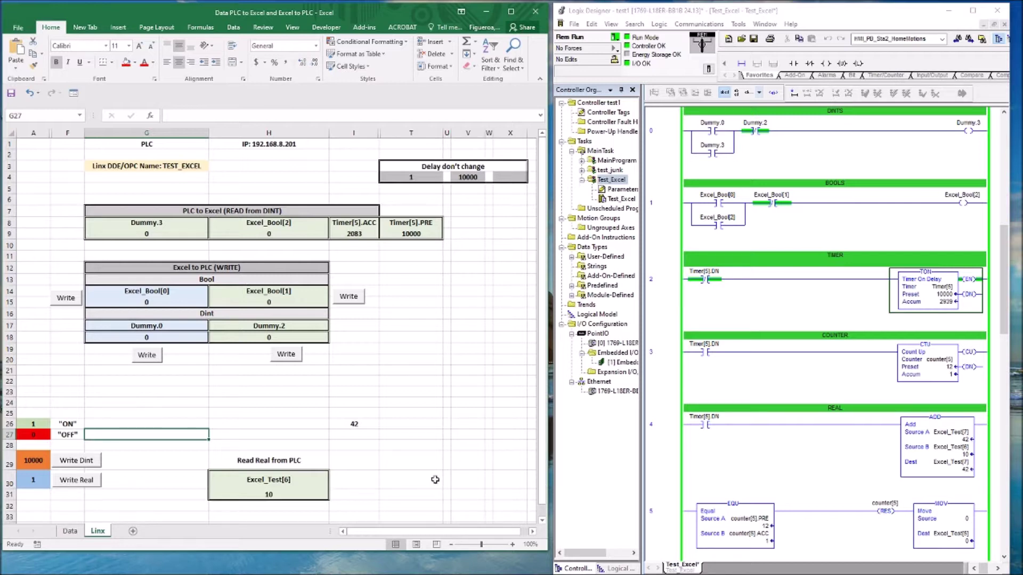
# Inspect I26's DDE link and the ADD operands, then write real value 1 to Excel_Test[6]
pyautogui.click(362, 423)
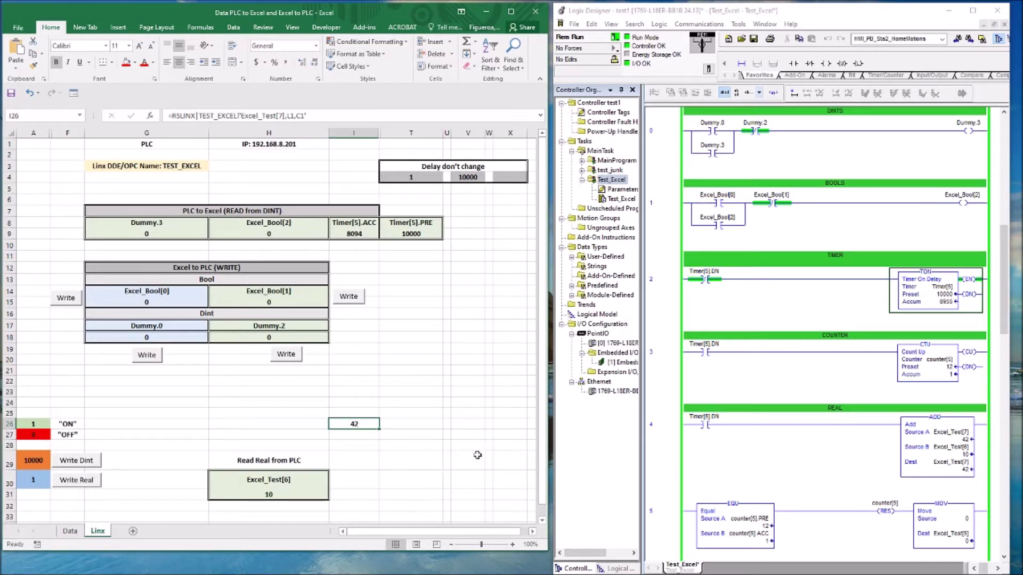
pyautogui.click(948, 447)
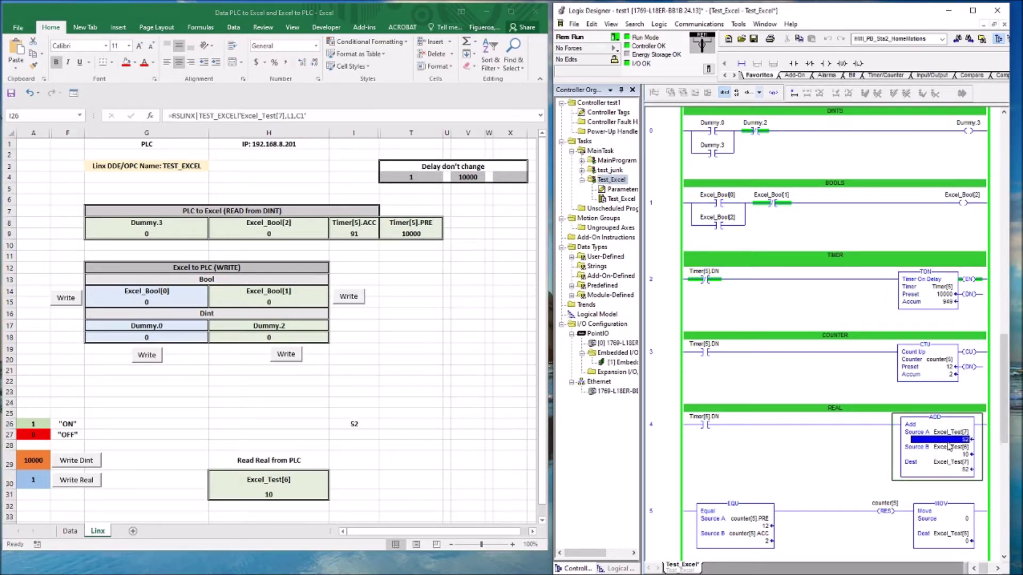
pyautogui.click(949, 446)
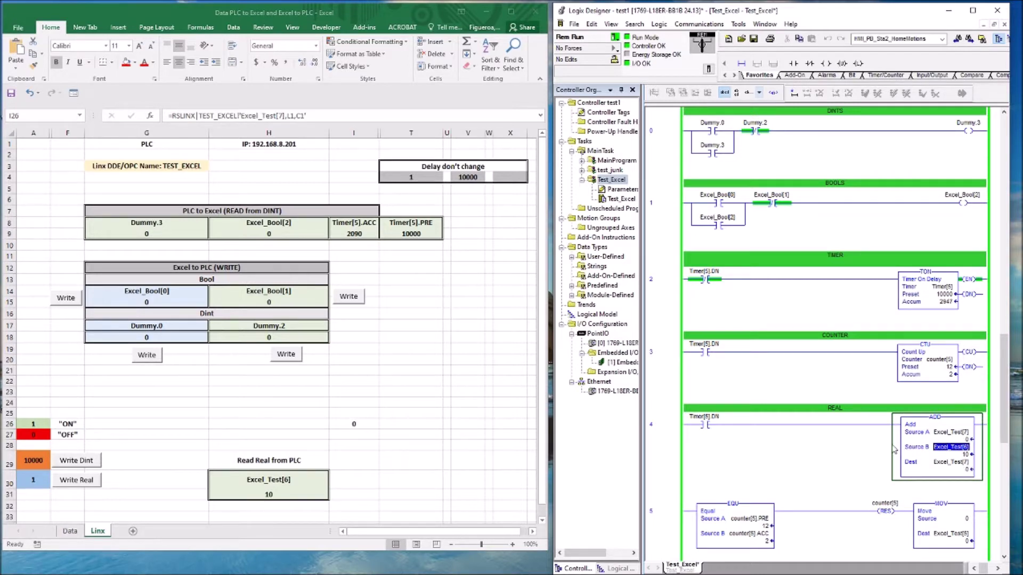
pyautogui.click(81, 486)
pyautogui.click(81, 486)
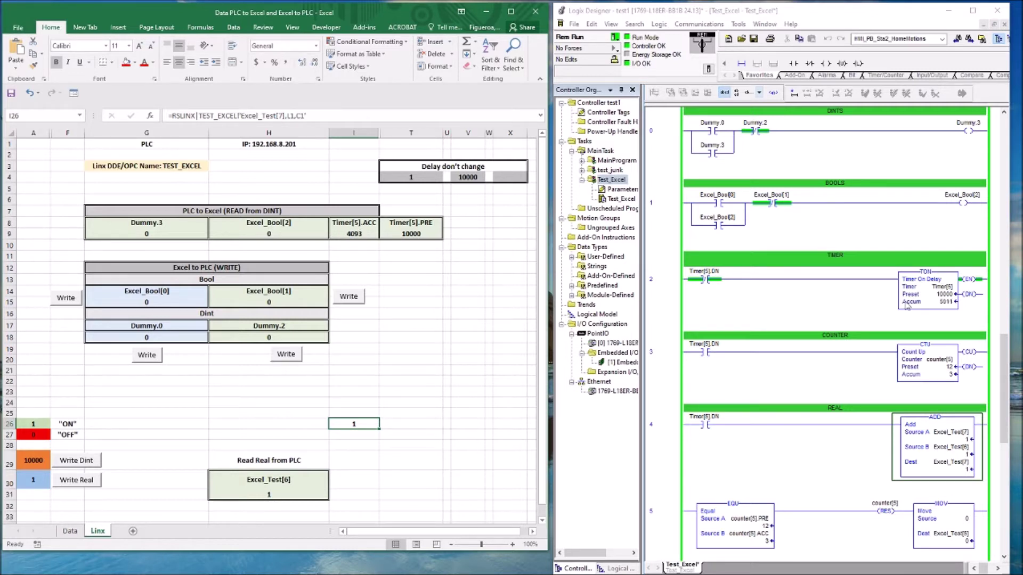
pyautogui.click(941, 296)
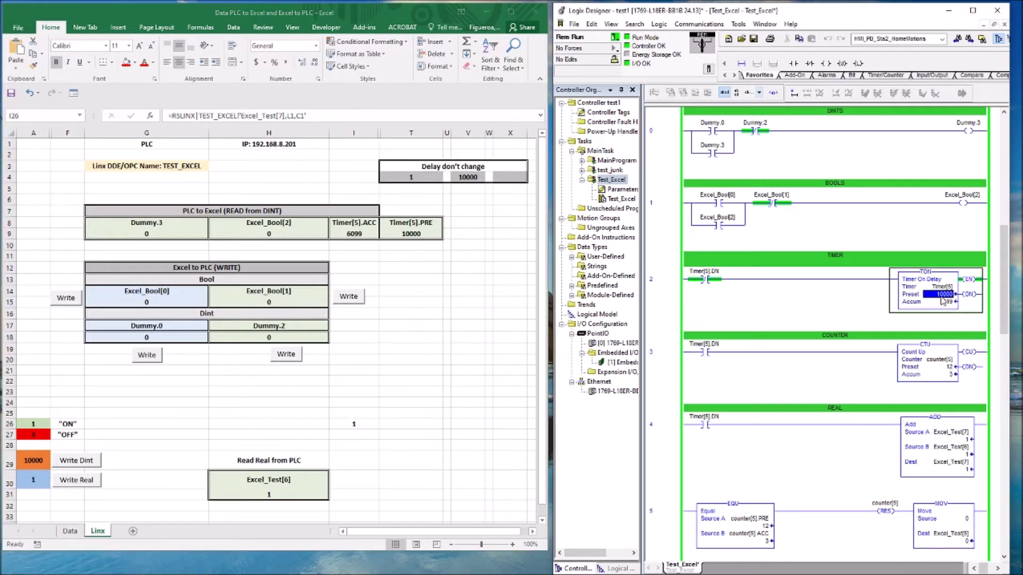
# Enter 5000 in A29 and write it to Timer[5].PRE with Write Dint
pyautogui.click(21, 467)
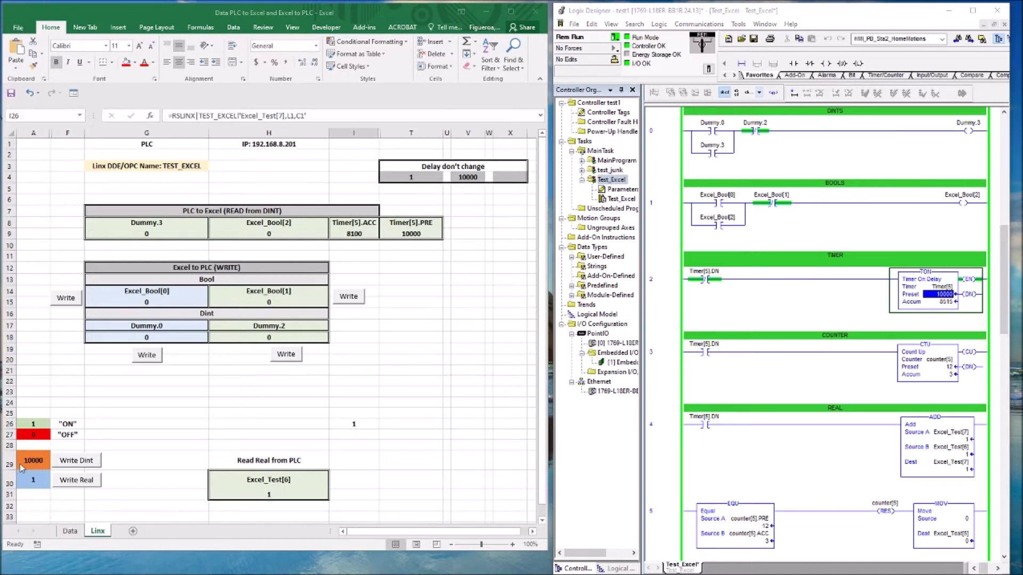
pyautogui.click(22, 468)
pyautogui.write('5')
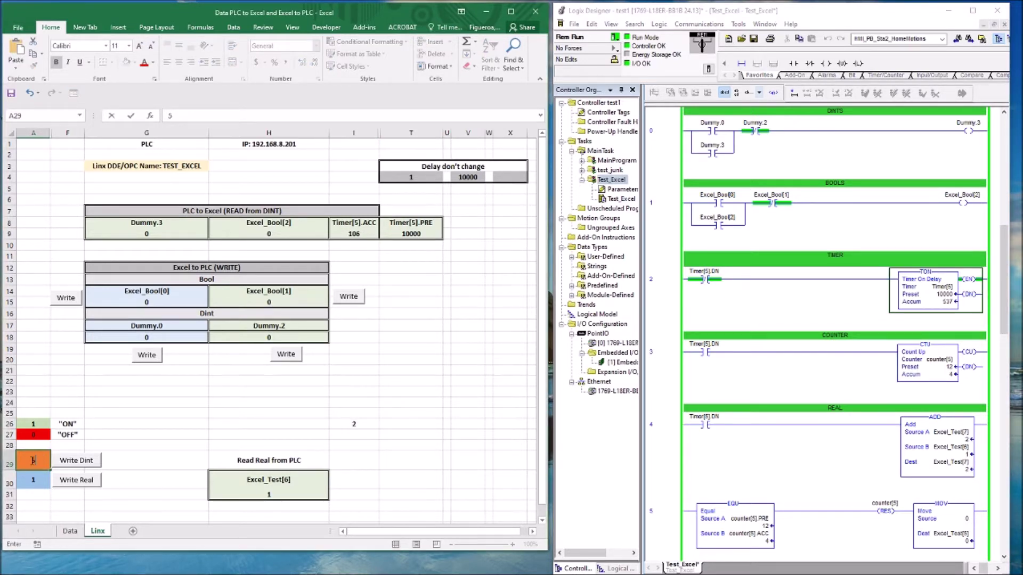
pyautogui.press('Return')
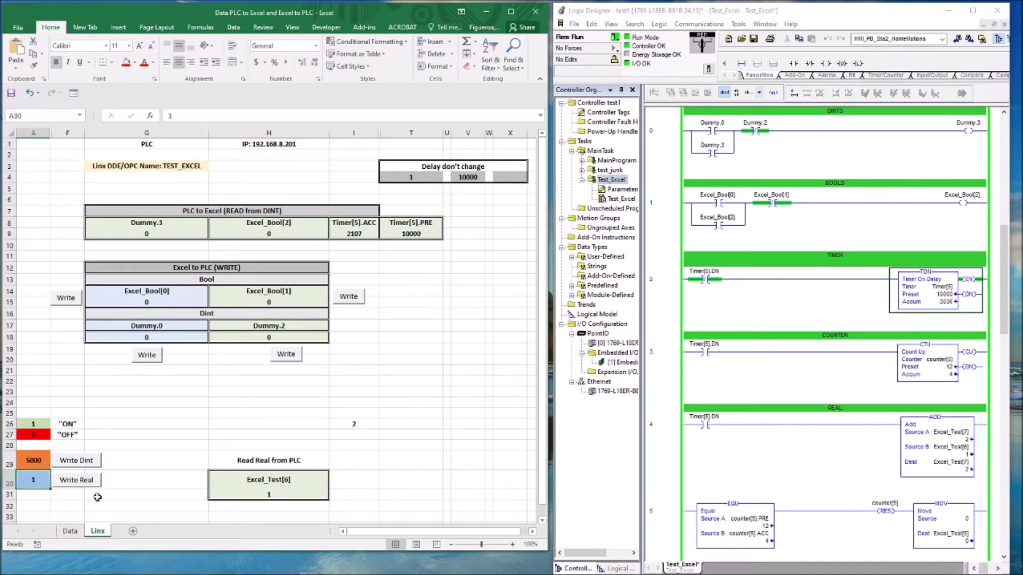
pyautogui.click(77, 463)
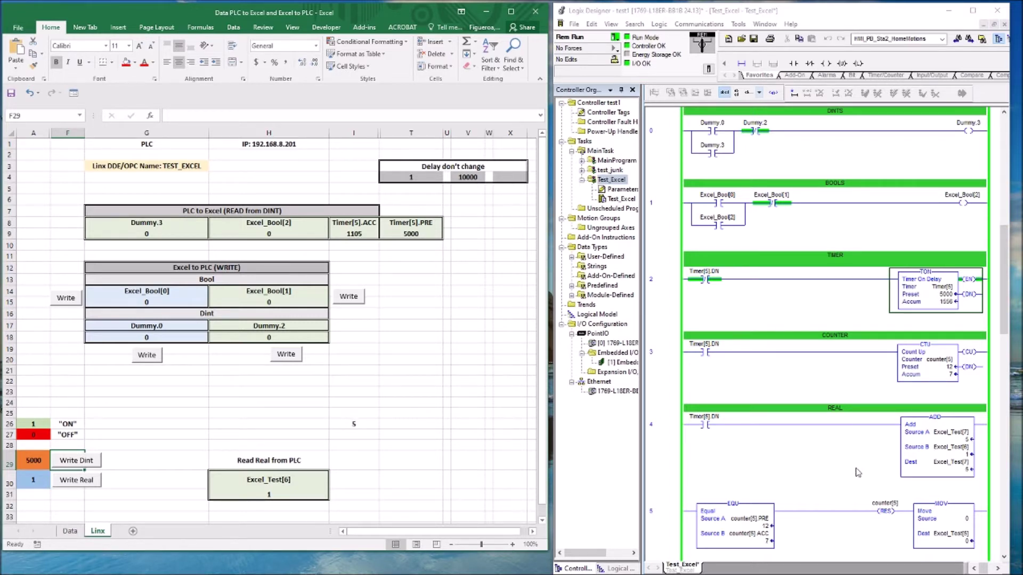
pyautogui.click(684, 520)
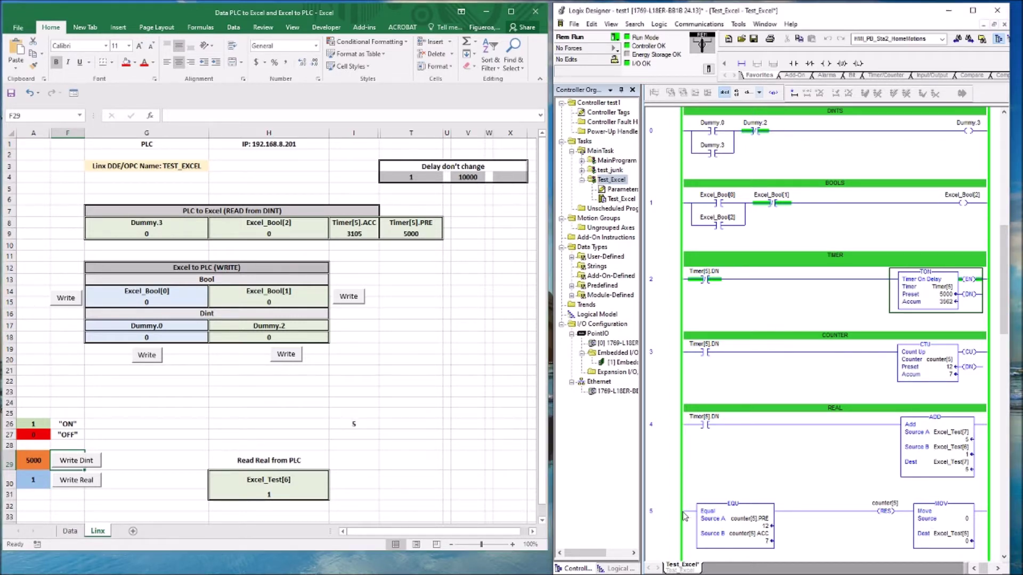
# Change rung 5's MOV destination to Excel_Test[7], finalize edits, then view the Raybrito website
pyautogui.doubleClick(962, 534)
pyautogui.click(970, 534)
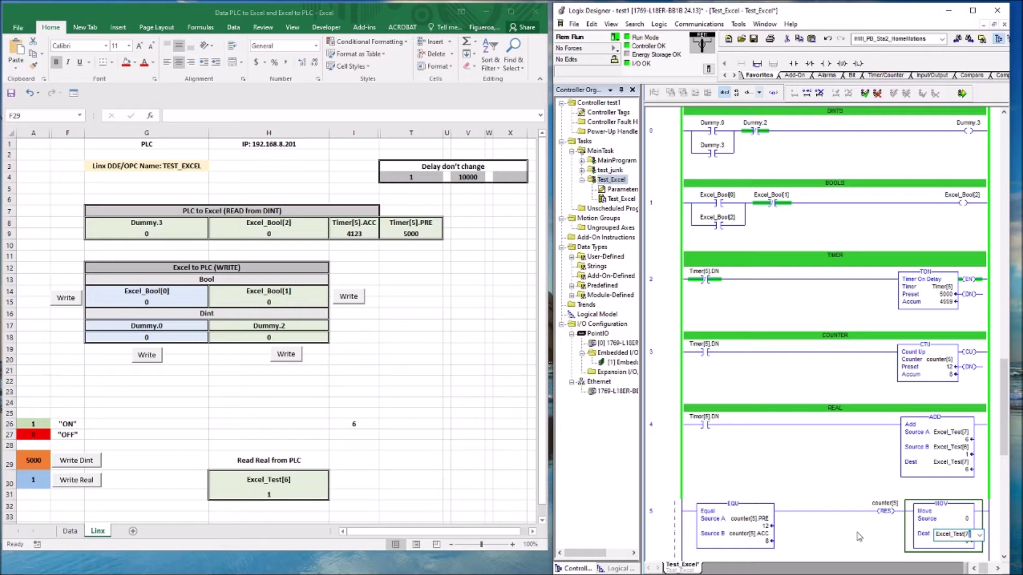
pyautogui.press('Return')
pyautogui.click(962, 93)
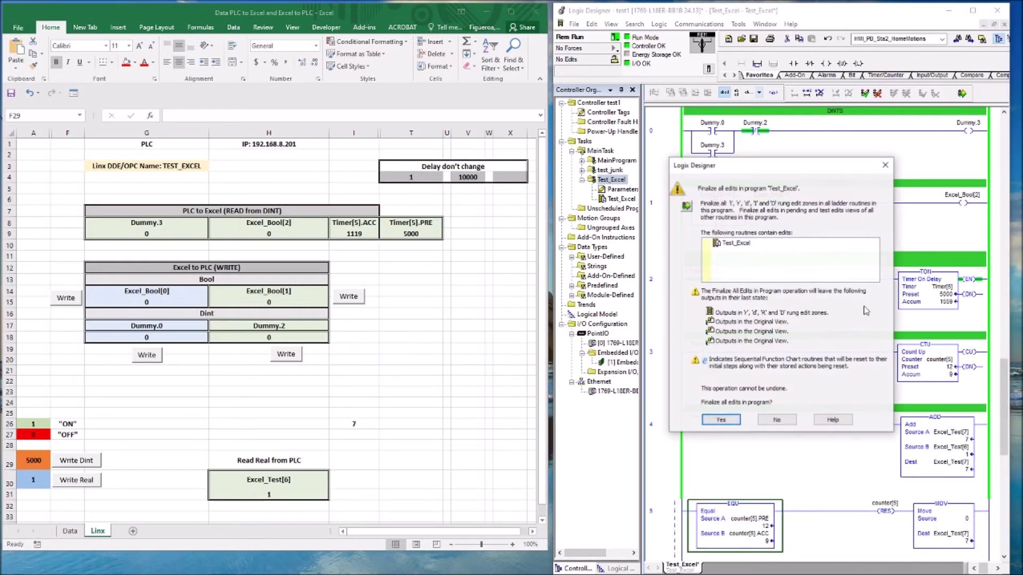
pyautogui.click(776, 414)
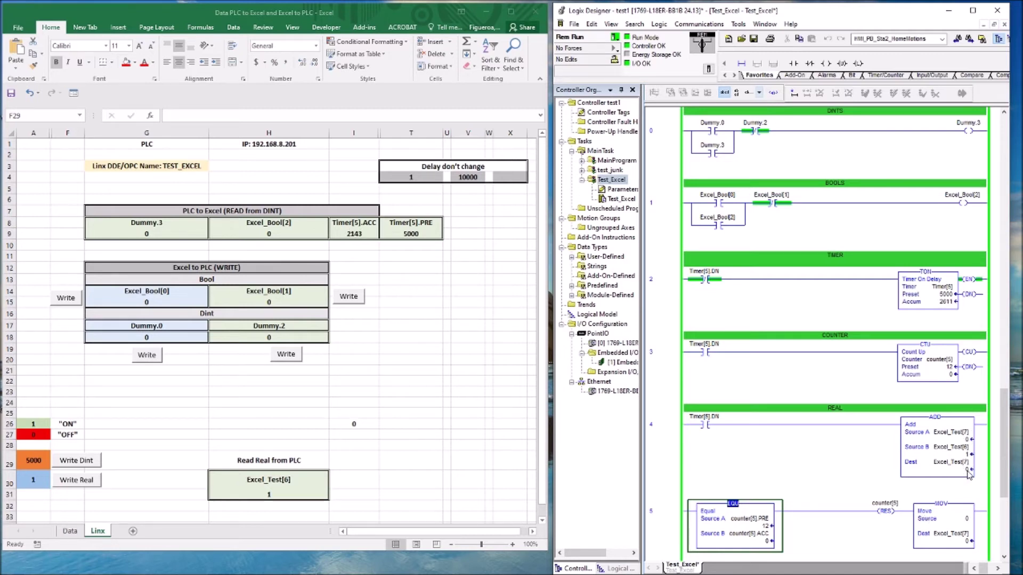
pyautogui.click(370, 425)
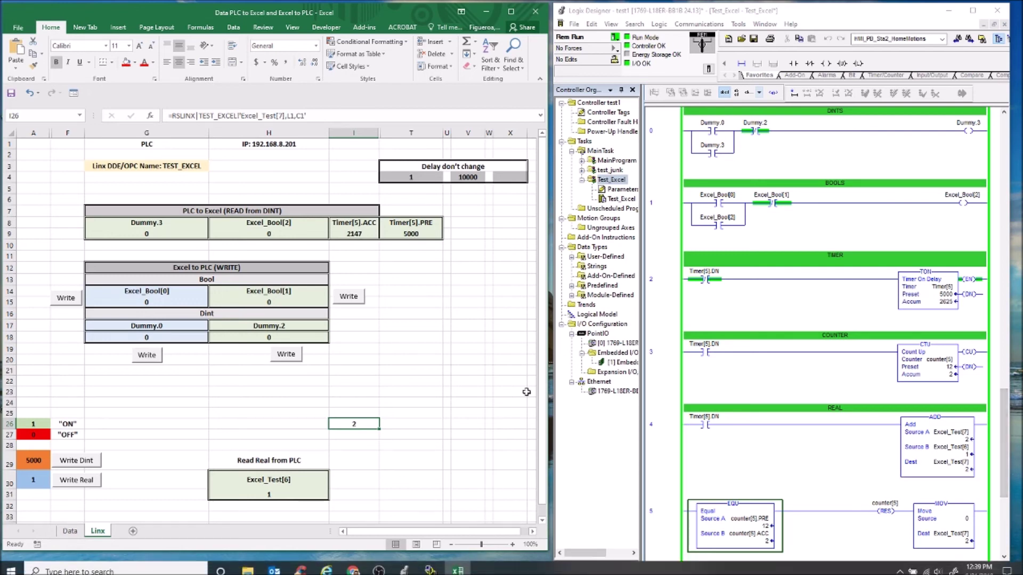
pyautogui.moveTo(426, 570)
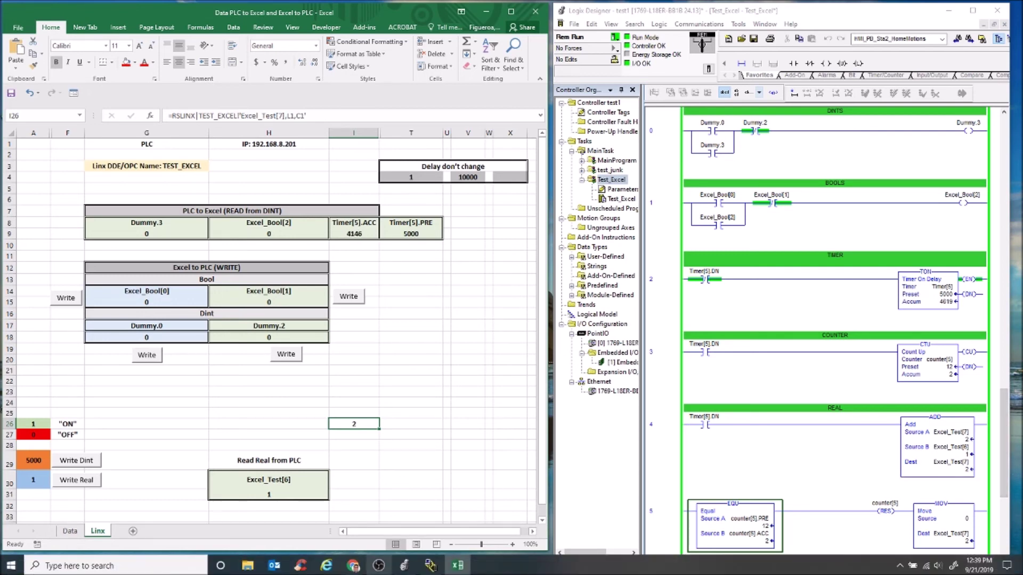
pyautogui.click(366, 570)
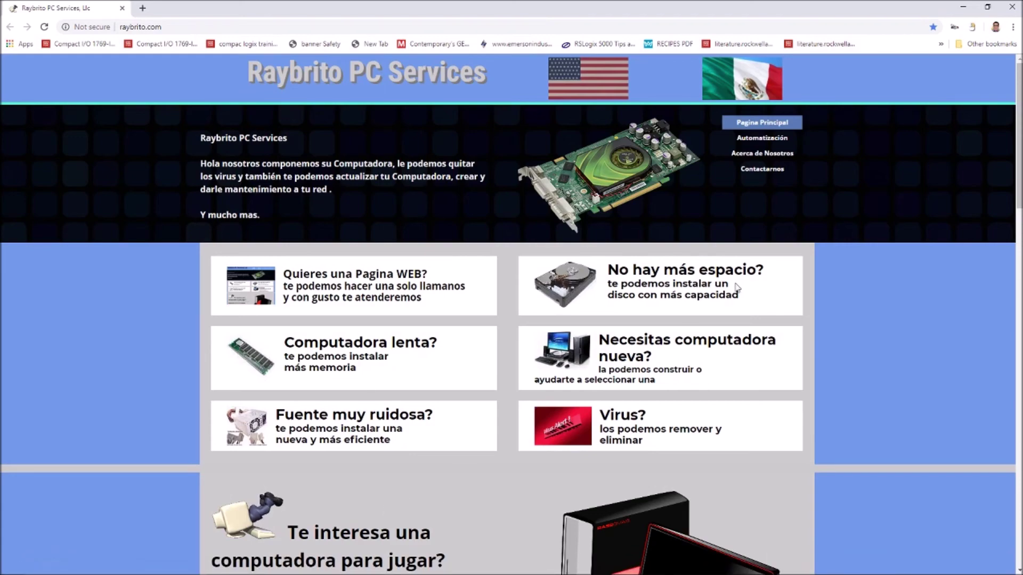